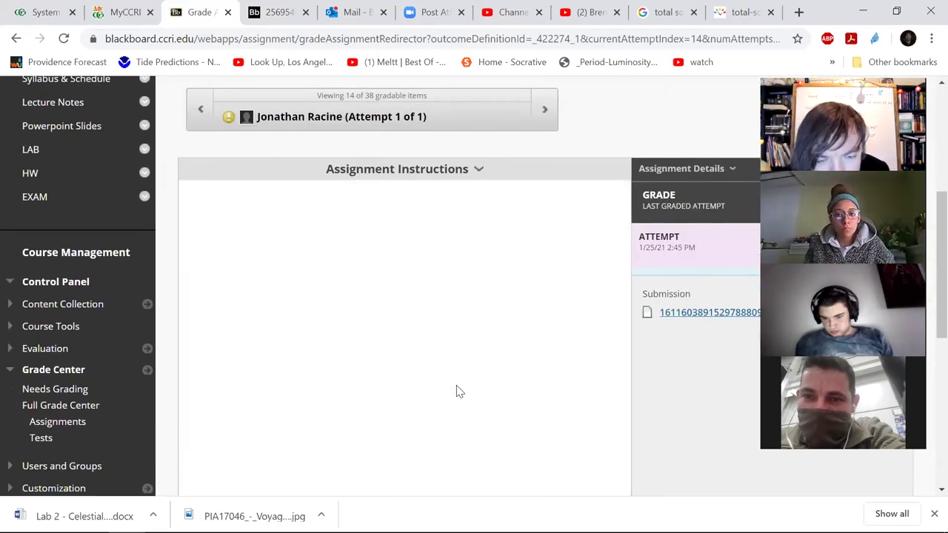
Examine the handwritten problem set in the current LAB1: Powers of 10 submission, gradable item 14.
scroll(456, 391, "down", 2)
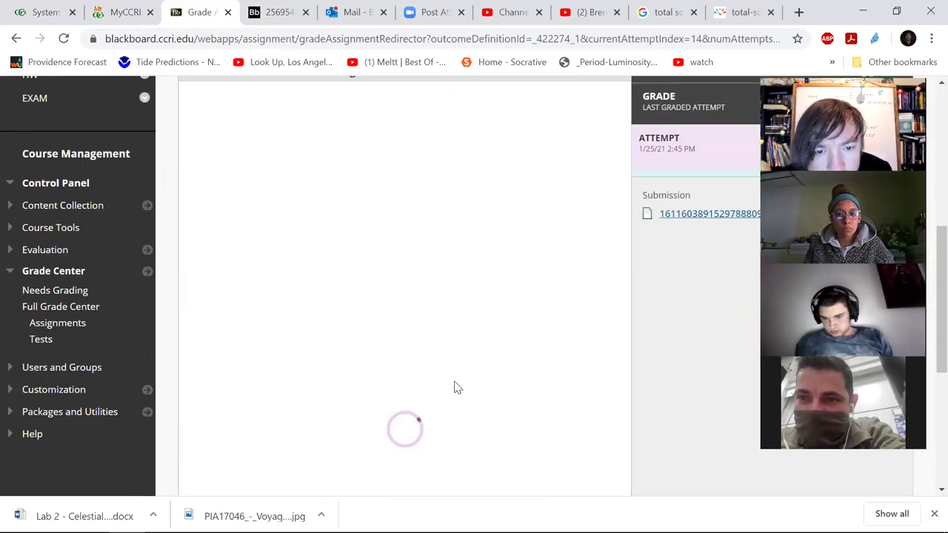
scroll(456, 387, "down", 3)
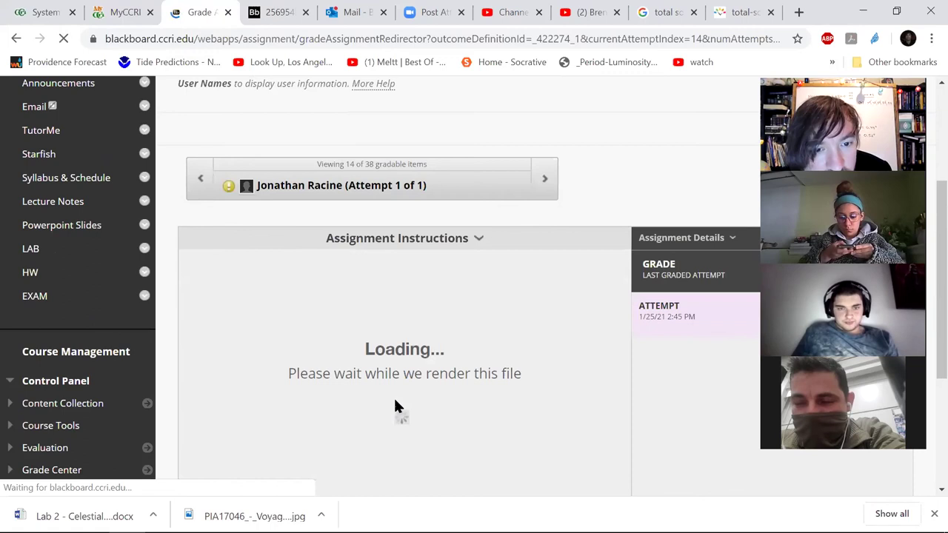
scroll(395, 406, "down", 2)
scroll(395, 406, "down", 2)
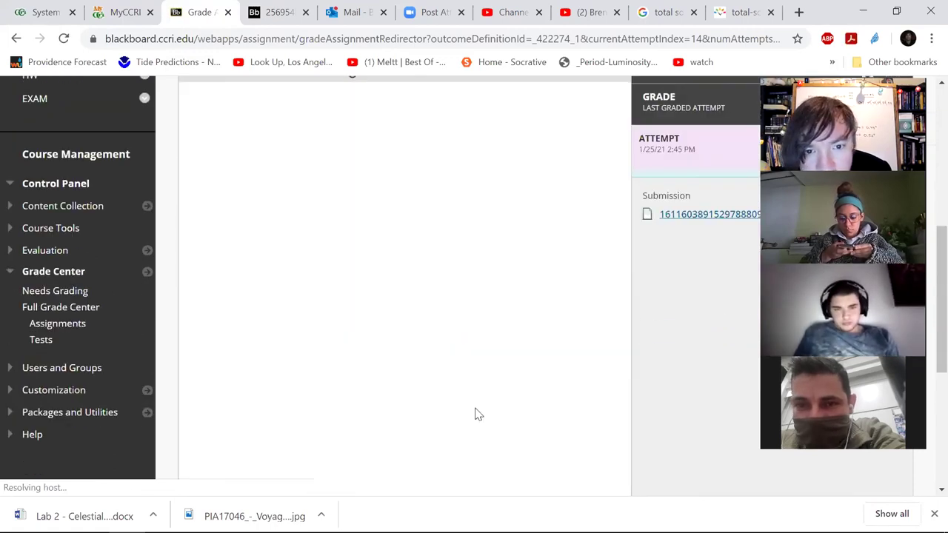
scroll(414, 340, "down", 2)
scroll(413, 338, "down", 2)
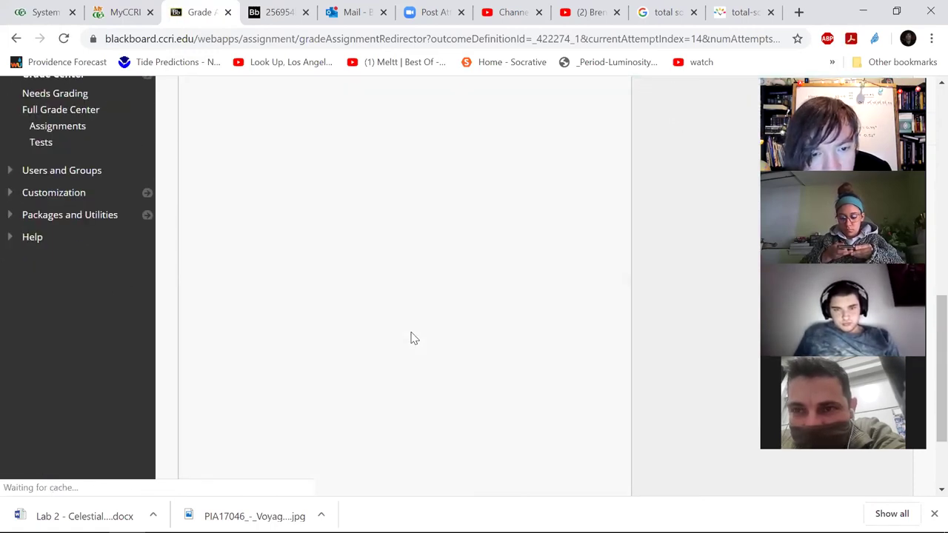
scroll(409, 339, "up", 4)
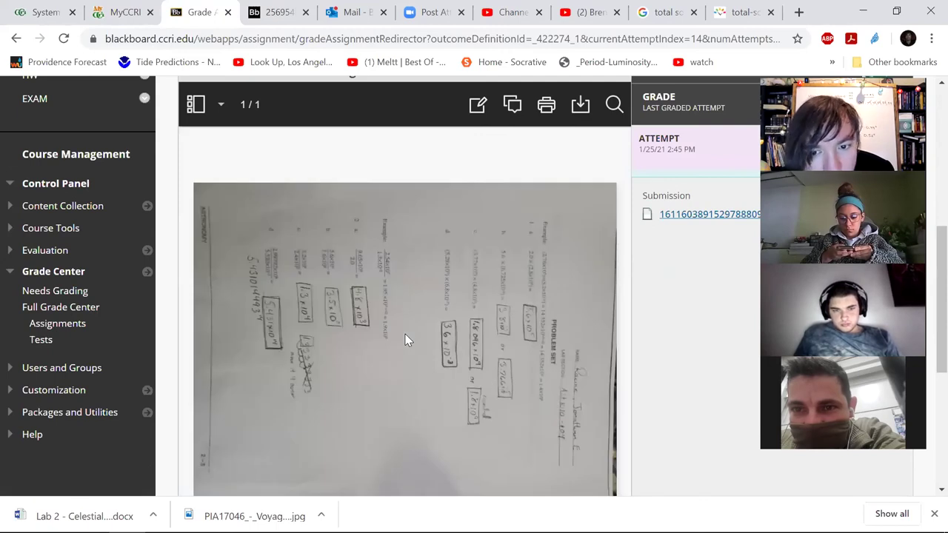
scroll(406, 340, "down", 2)
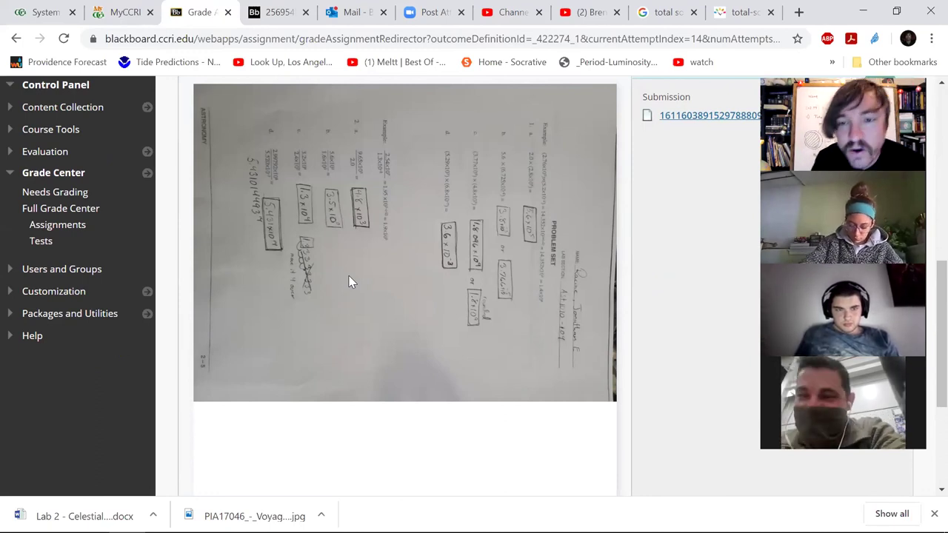
scroll(416, 263, "up", 1)
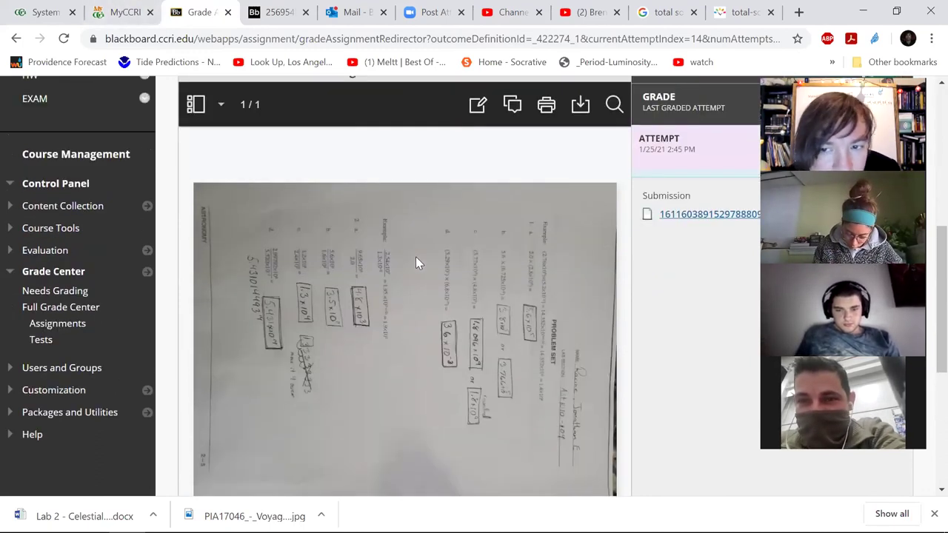
scroll(434, 252, "up", 1)
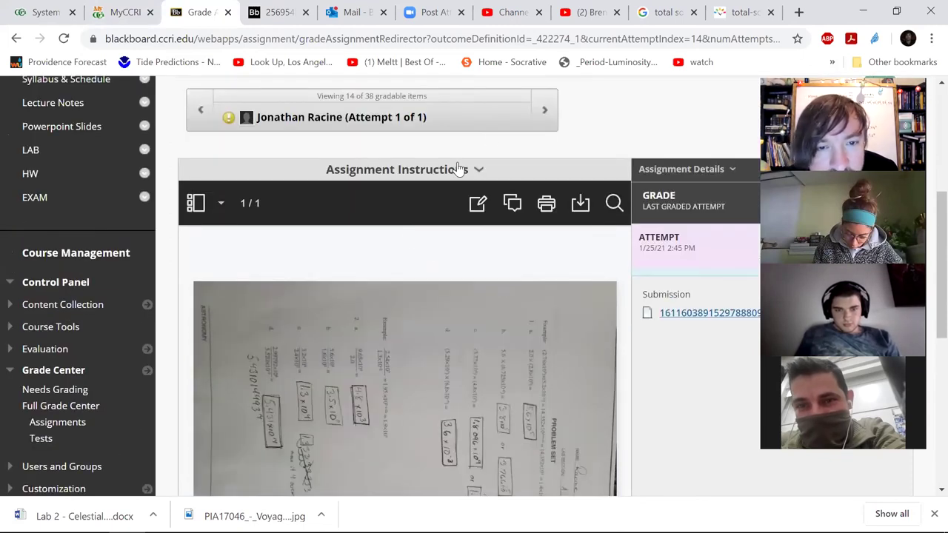
Go to the next LAB1: Powers of 10 submission and read the scanned answers to problems 1 and 2.
left_click(544, 115)
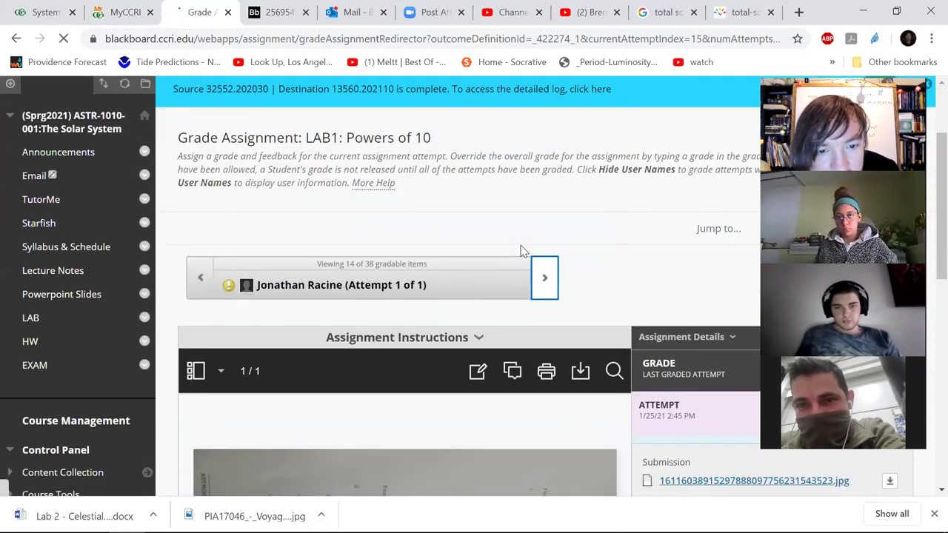
scroll(533, 237, "down", 1)
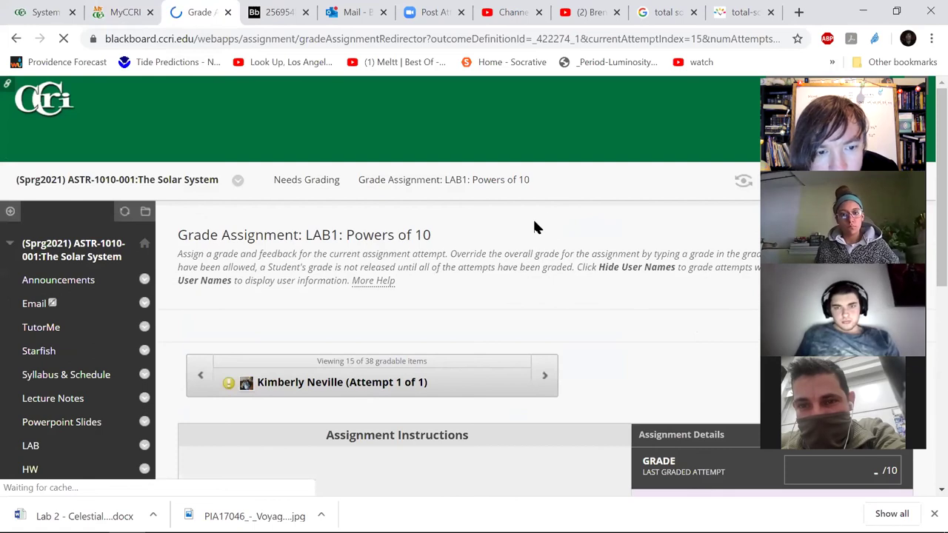
scroll(533, 217, "down", 3)
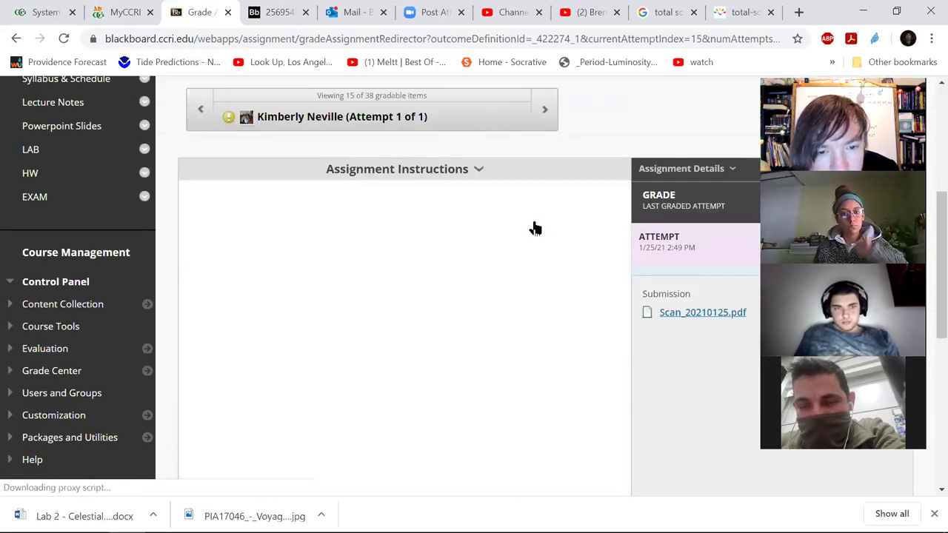
scroll(538, 226, "down", 2)
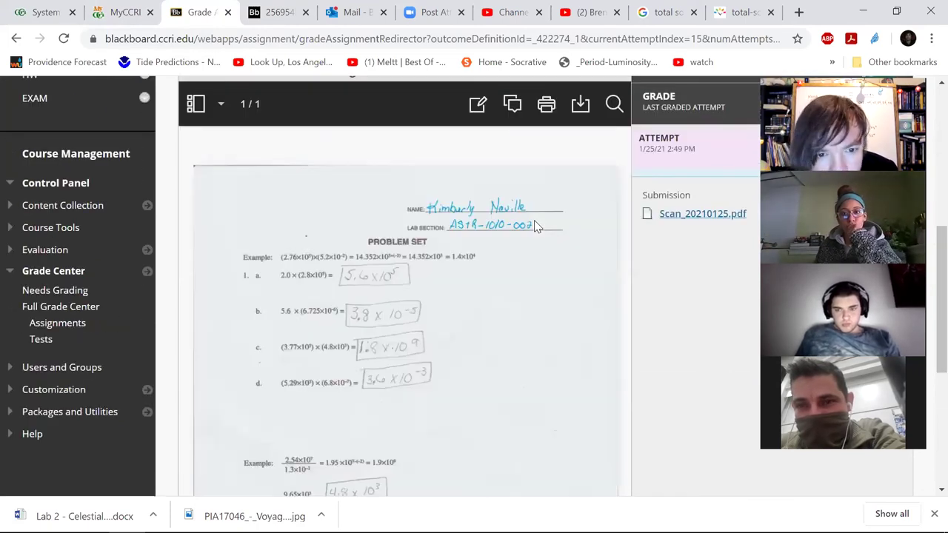
scroll(410, 378, "down", 3)
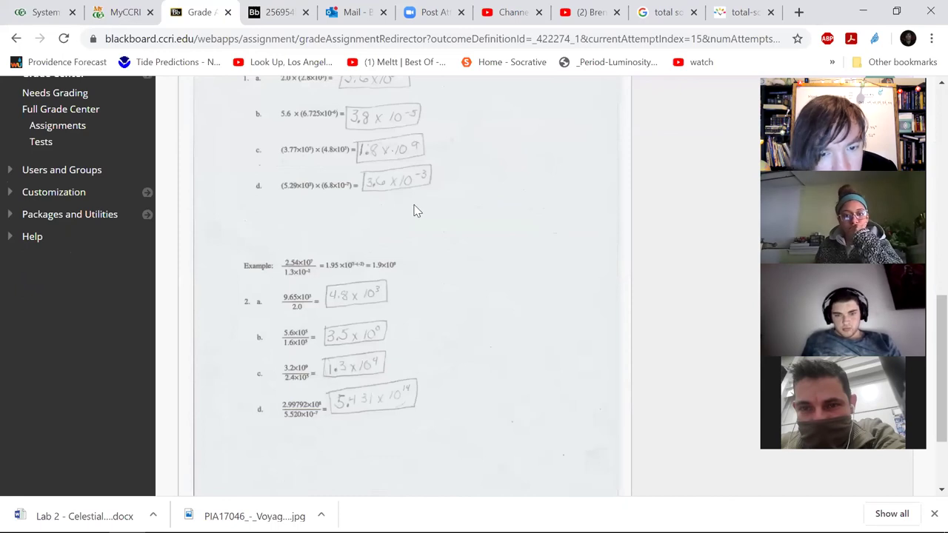
scroll(416, 280, "up", 6)
scroll(416, 279, "down", 5)
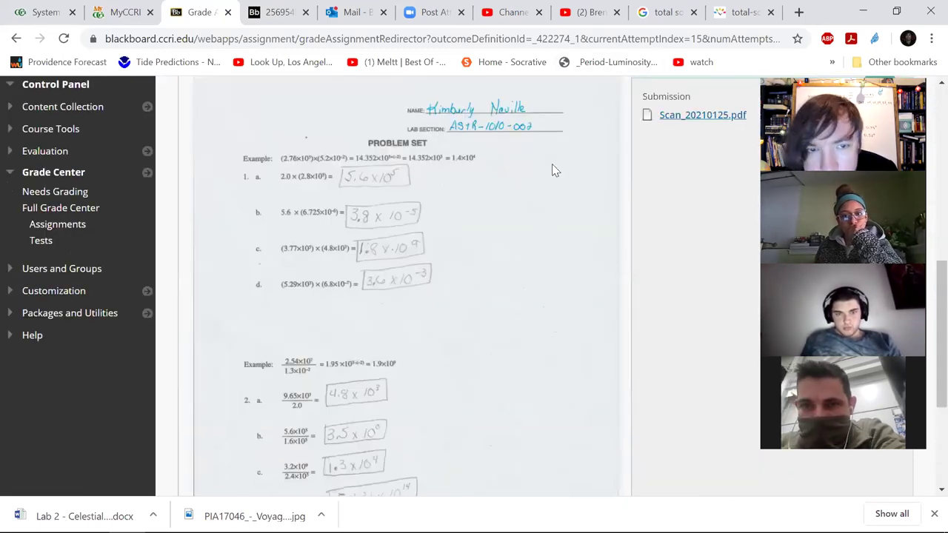
scroll(302, 226, "up", 3)
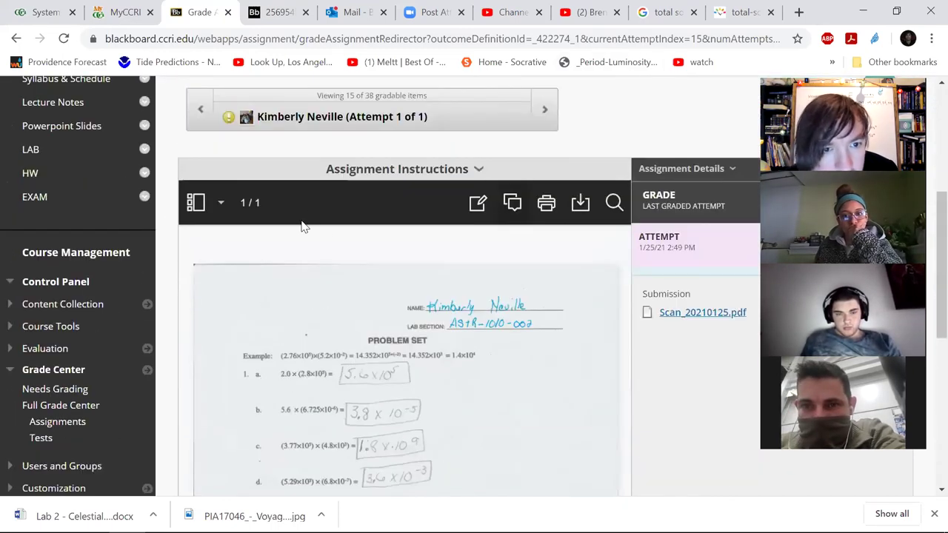
Open the course's Needs Grading list, look through its attempts and show all items instead of one page.
left_click(68, 390)
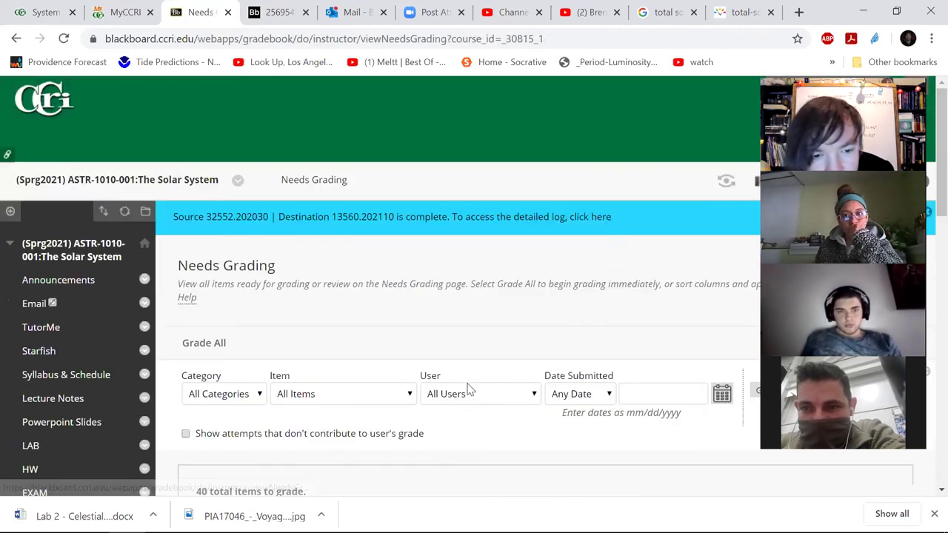
scroll(457, 382, "down", 5)
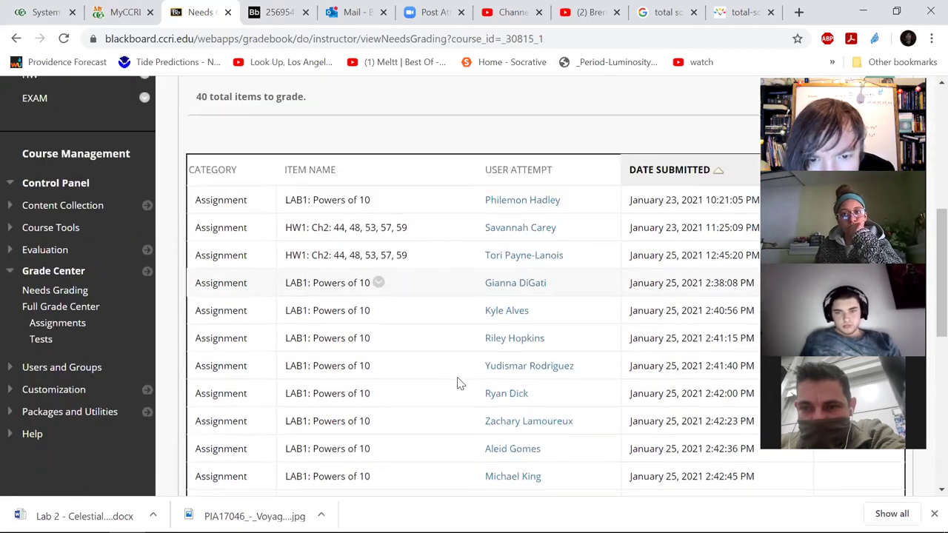
scroll(457, 382, "down", 1)
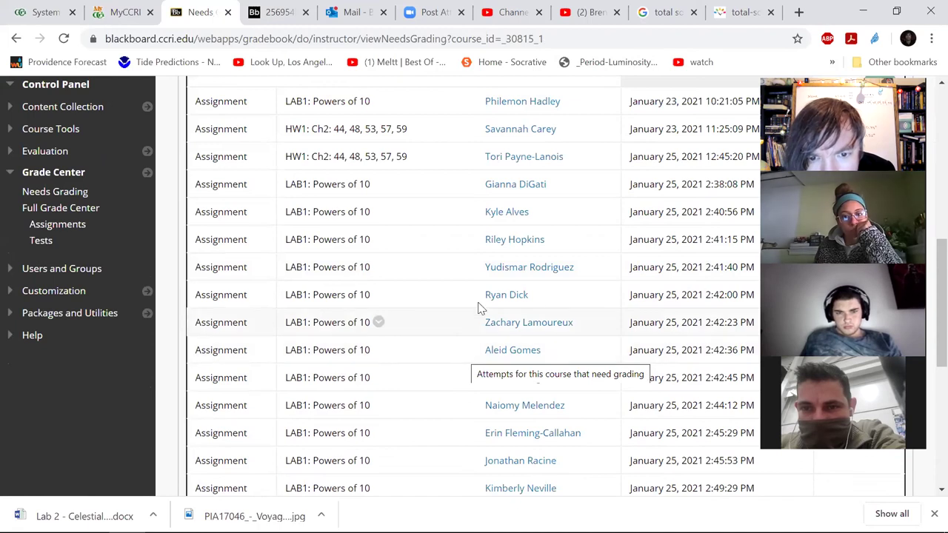
scroll(468, 300, "down", 1)
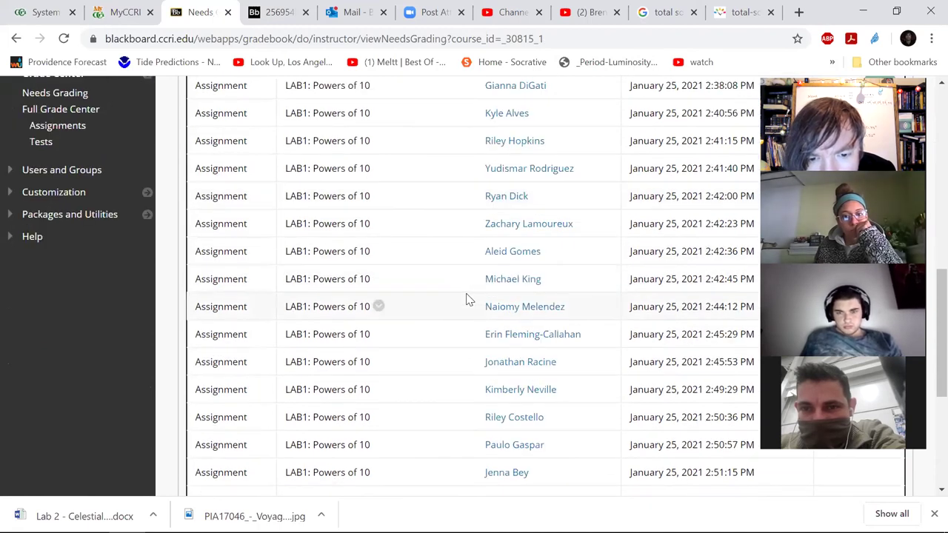
scroll(468, 300, "down", 3)
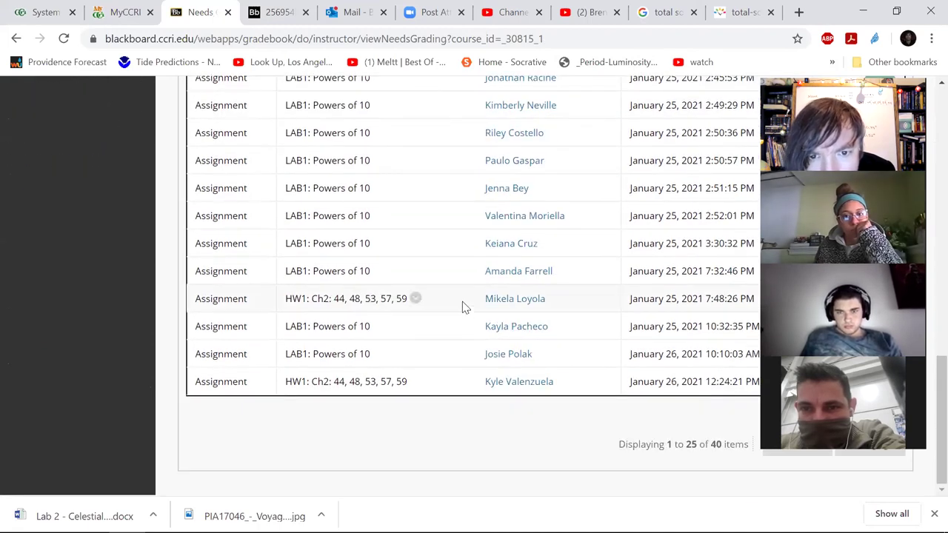
scroll(462, 307, "up", 4)
scroll(464, 306, "up", 1)
scroll(464, 306, "down", 5)
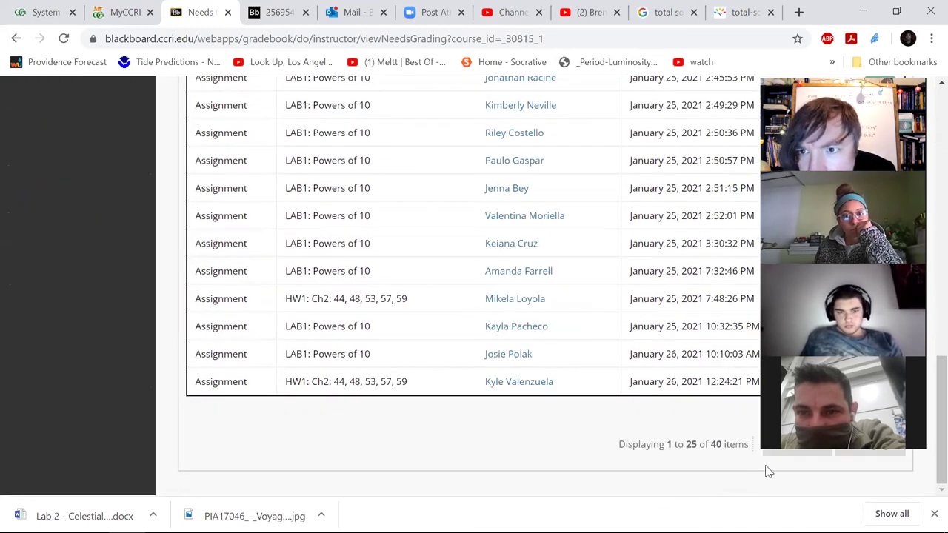
left_click(791, 445)
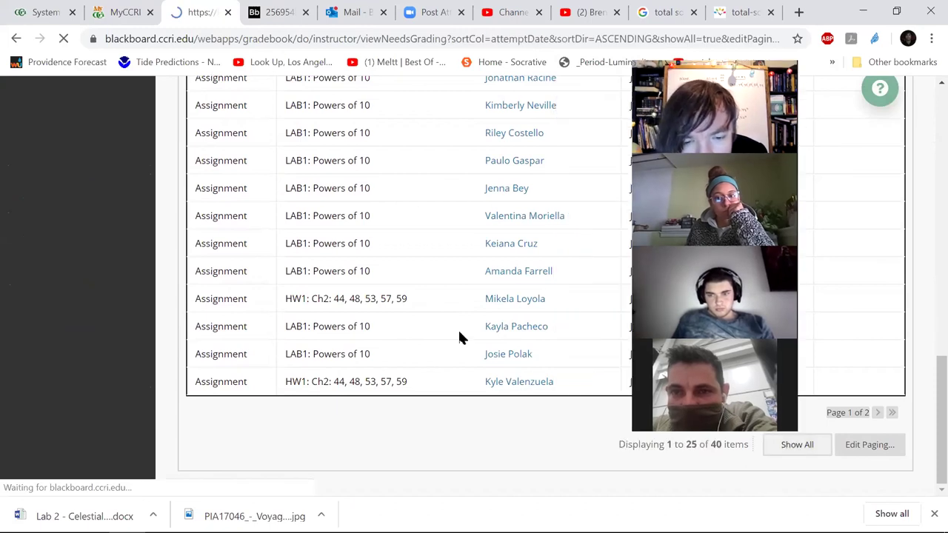
Find and open the LAB1: Powers of 10 attempt at gradable item 31 in the full Needs Grading list.
scroll(459, 333, "down", 1)
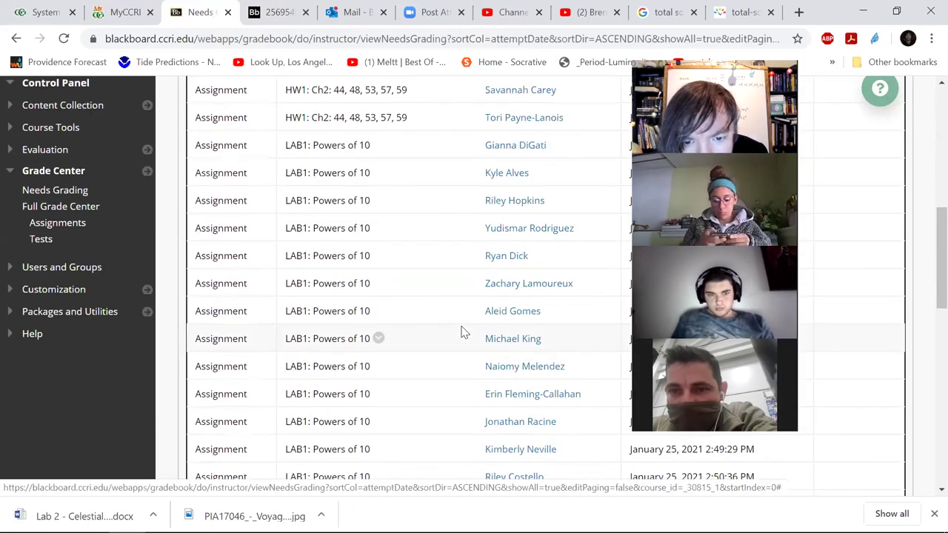
scroll(462, 332, "down", 3)
scroll(462, 332, "down", 1)
scroll(462, 332, "down", 1)
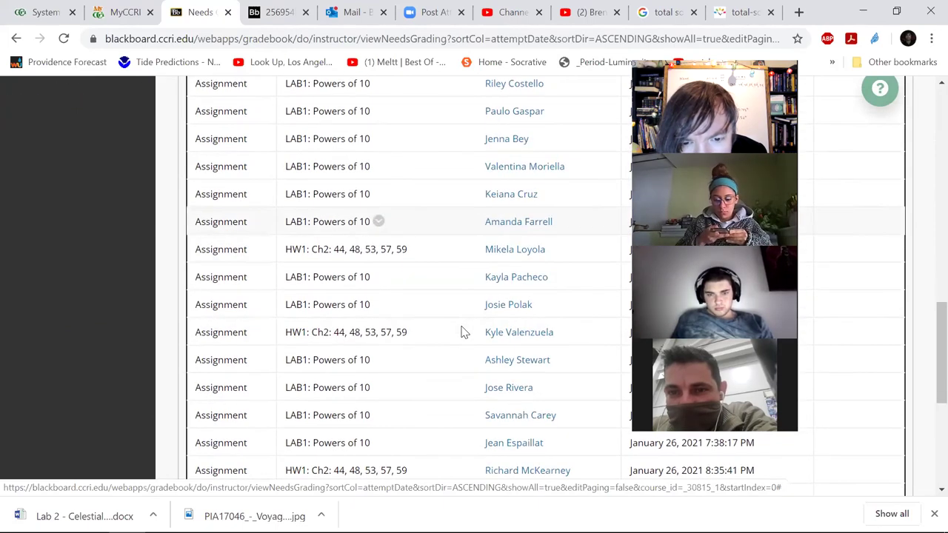
scroll(462, 333, "down", 2)
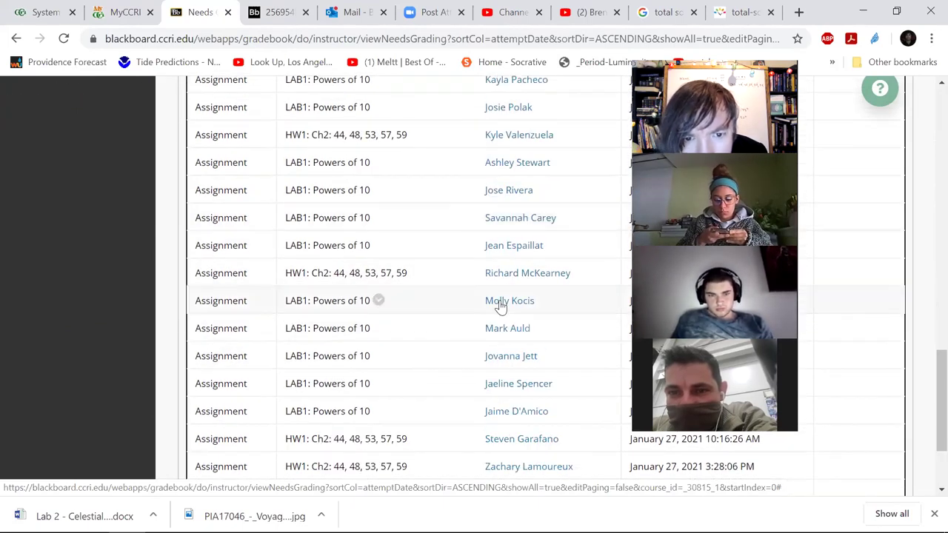
left_click(503, 303)
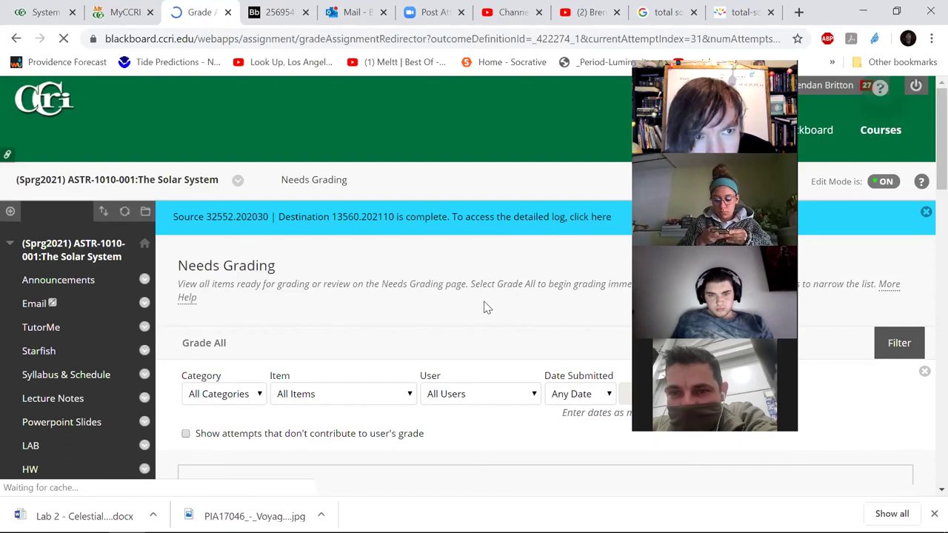
Examine the boxed answers to problems 1 and 2 in the opened LAB1 submission.
scroll(485, 307, "down", 3)
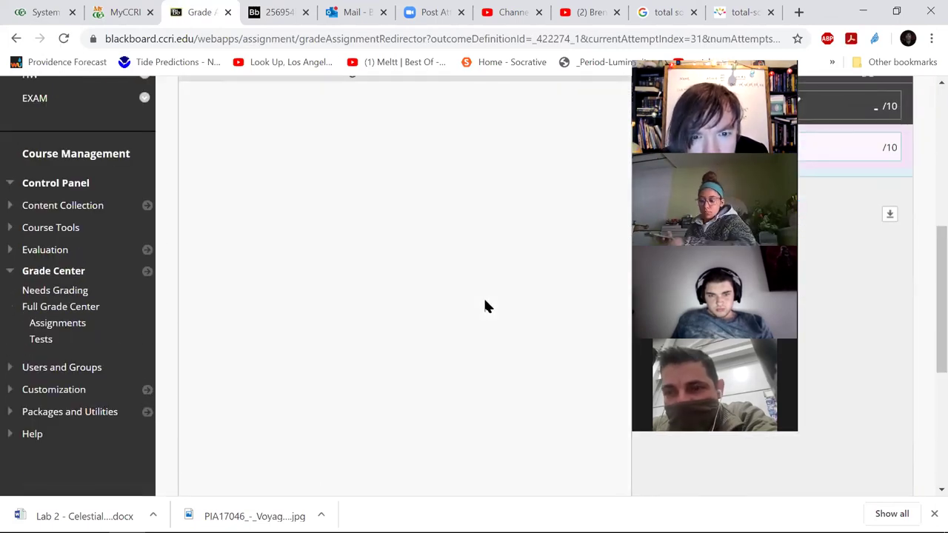
scroll(485, 305, "down", 2)
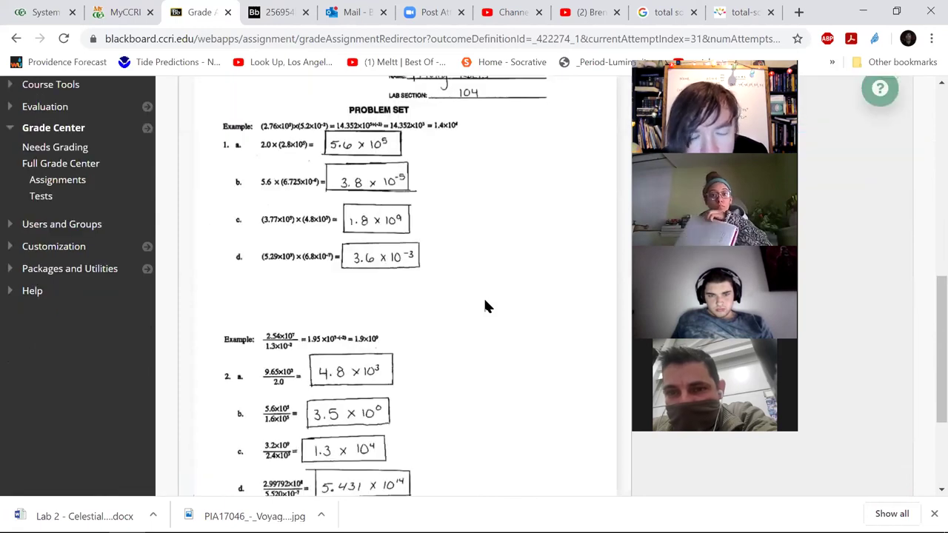
scroll(485, 306, "down", 1)
scroll(485, 306, "up", 3)
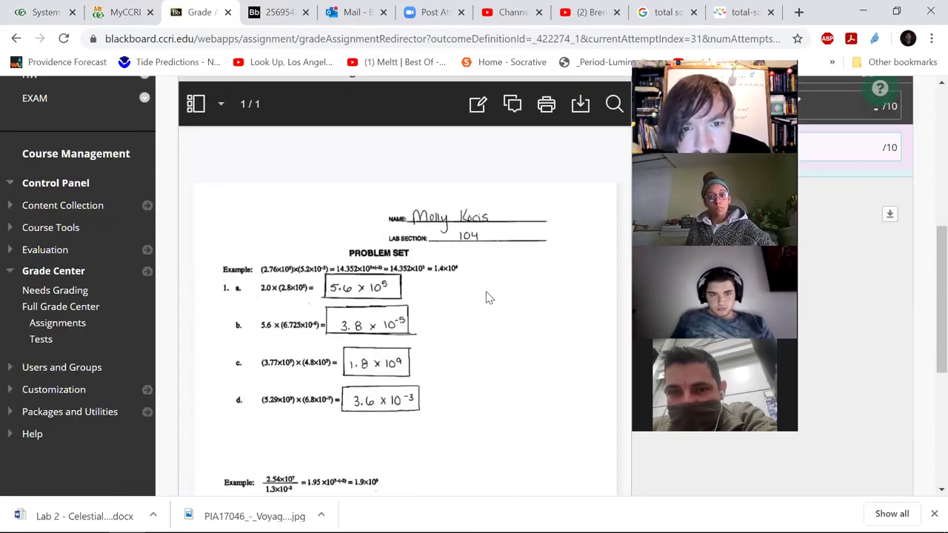
Annotate the sheet header in red, writing "AS1010" beside lab section 104 and a note starting with "L" beside the name.
scroll(472, 182, "down", 2)
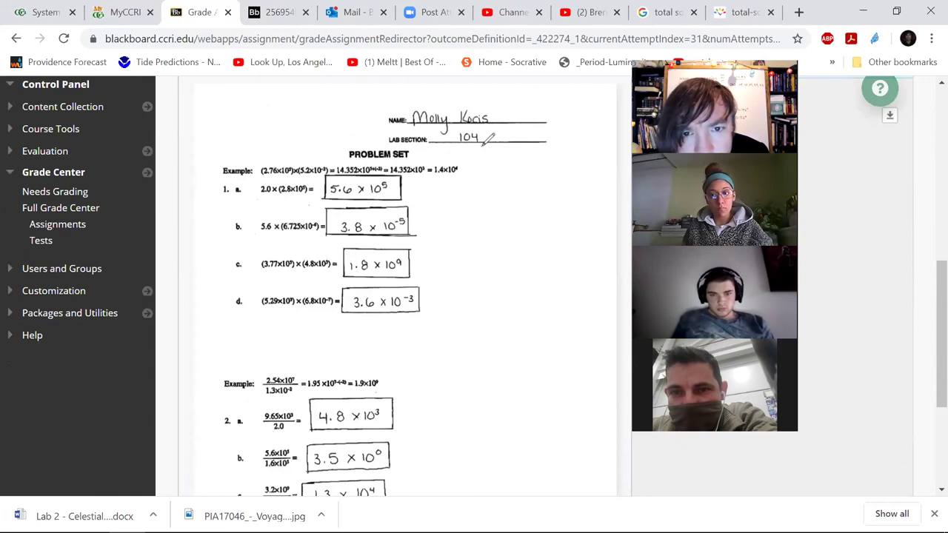
left_click_drag(492, 137, 507, 132)
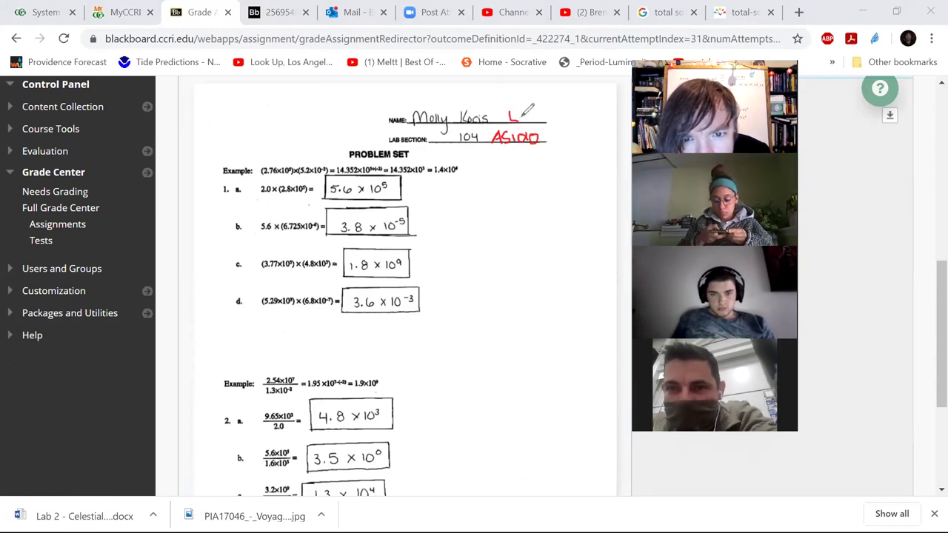
left_click_drag(527, 114, 532, 111)
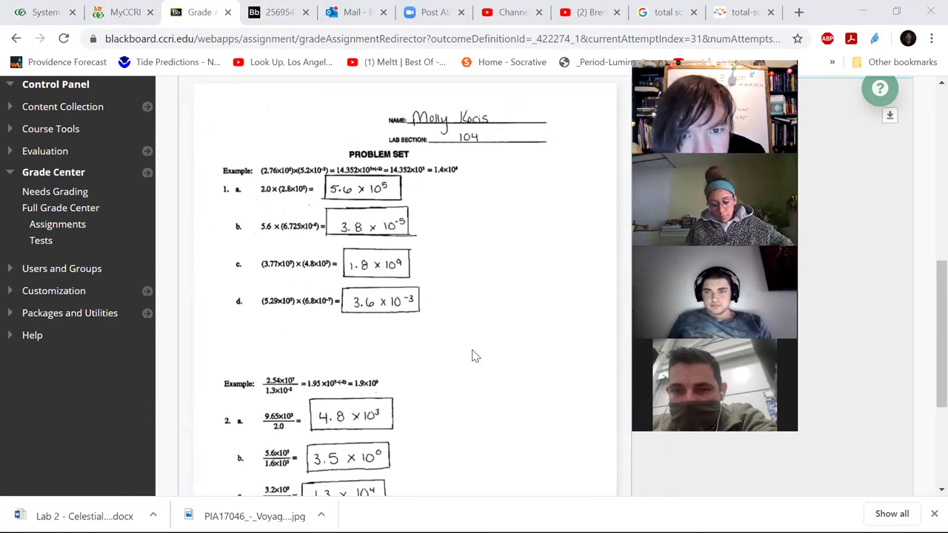
Review the whole problem set again, comparing the header with the answers to problems 1 and 2.
scroll(482, 341, "down", 3)
scroll(422, 328, "up", 3)
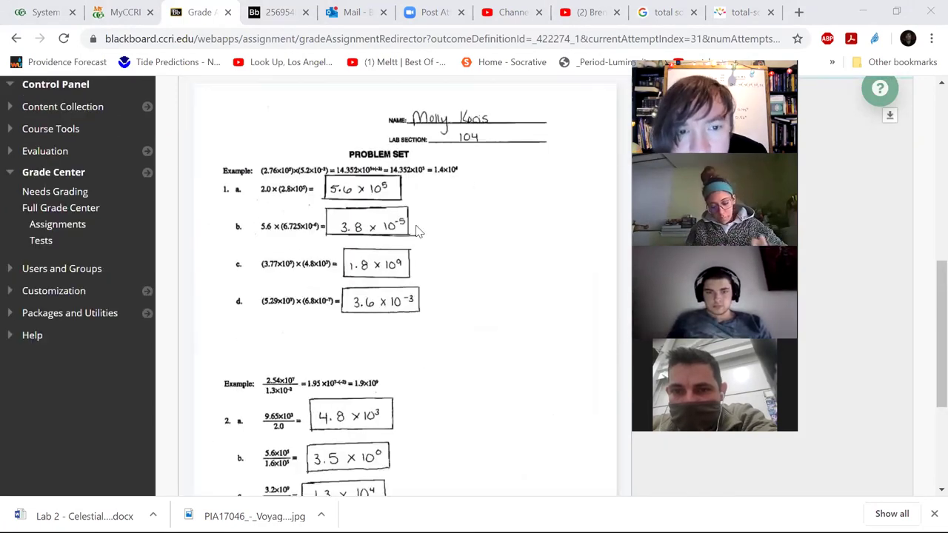
scroll(454, 430, "down", 3)
scroll(419, 343, "up", 5)
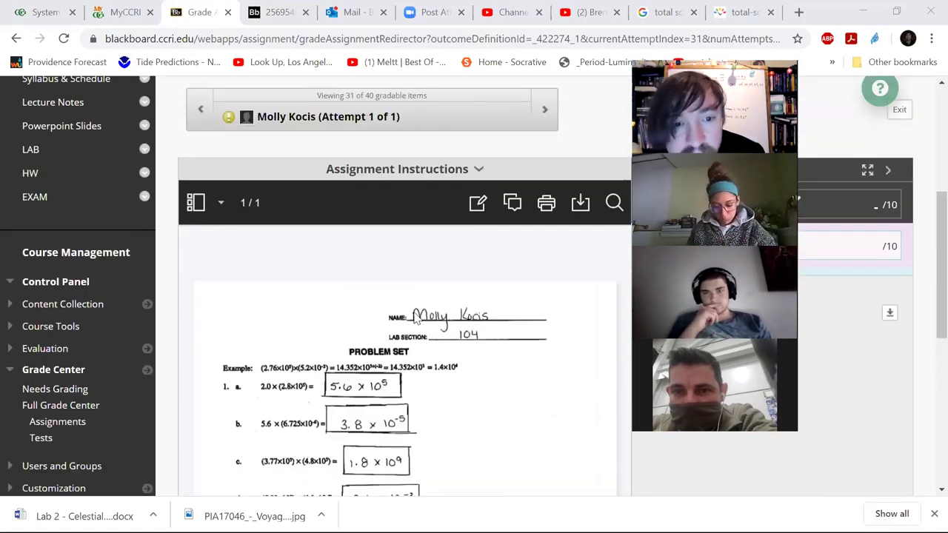
scroll(425, 315, "down", 3)
scroll(421, 311, "up", 1)
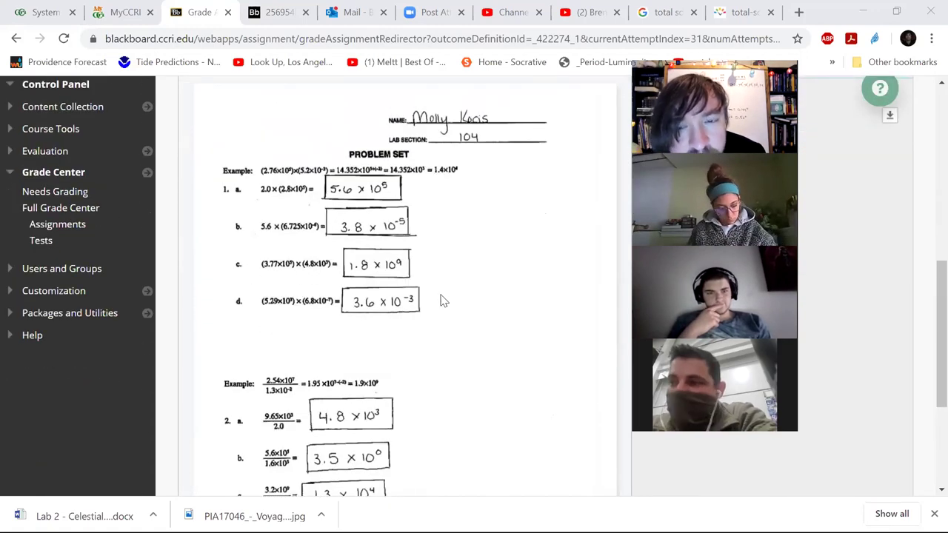
Return from the opened LAB1 attempt to the list of submissions that need grading.
scroll(186, 269, "up", 5)
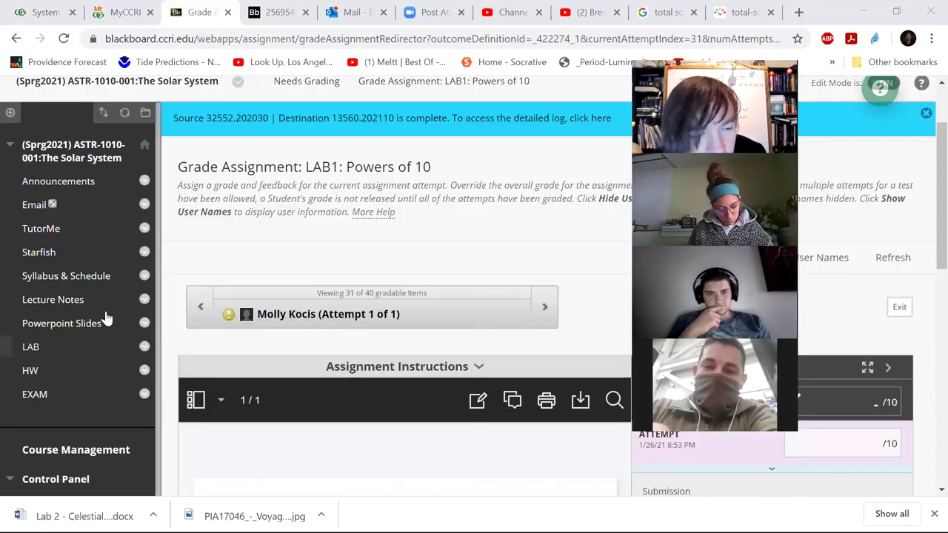
scroll(54, 423, "down", 2)
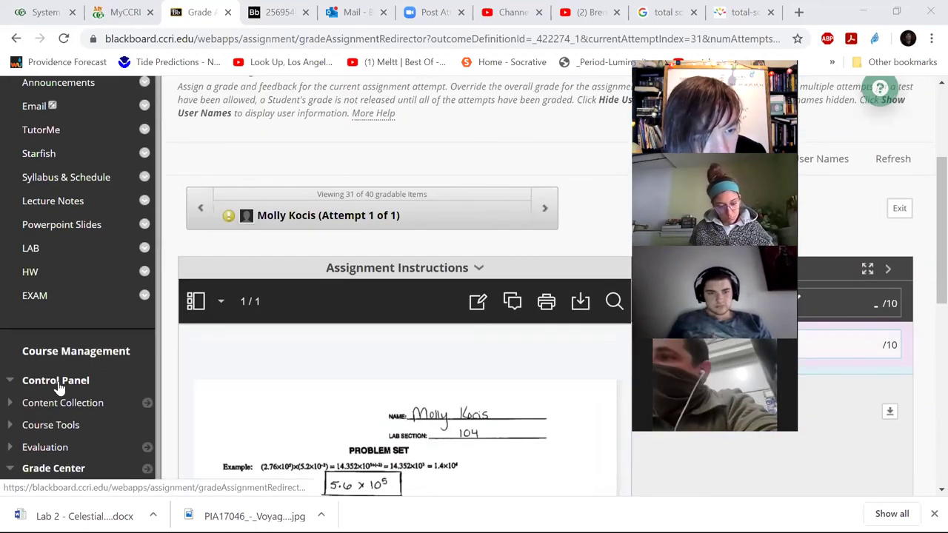
scroll(59, 389, "down", 2)
left_click(59, 394)
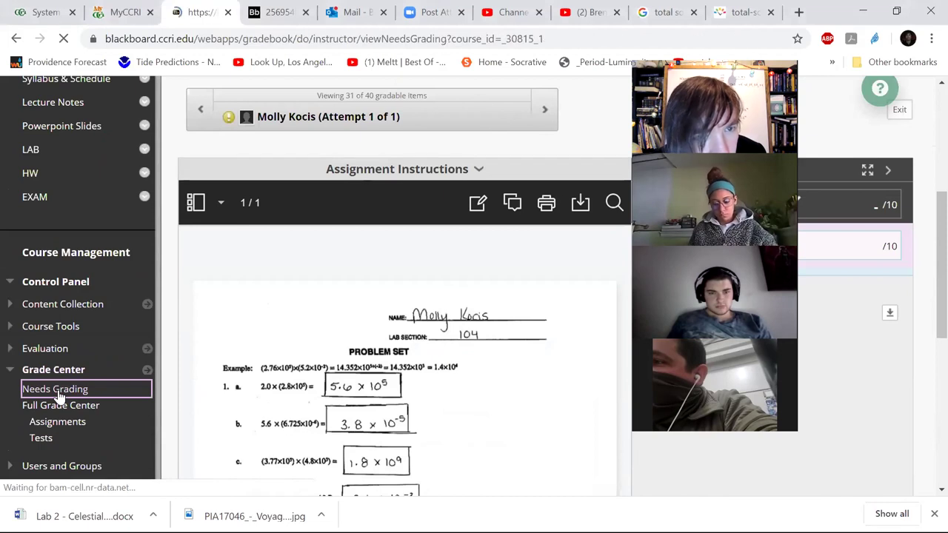
Look through the first page of LAB1 and HW1 submissions awaiting grading, comparing their submission dates.
scroll(398, 332, "down", 2)
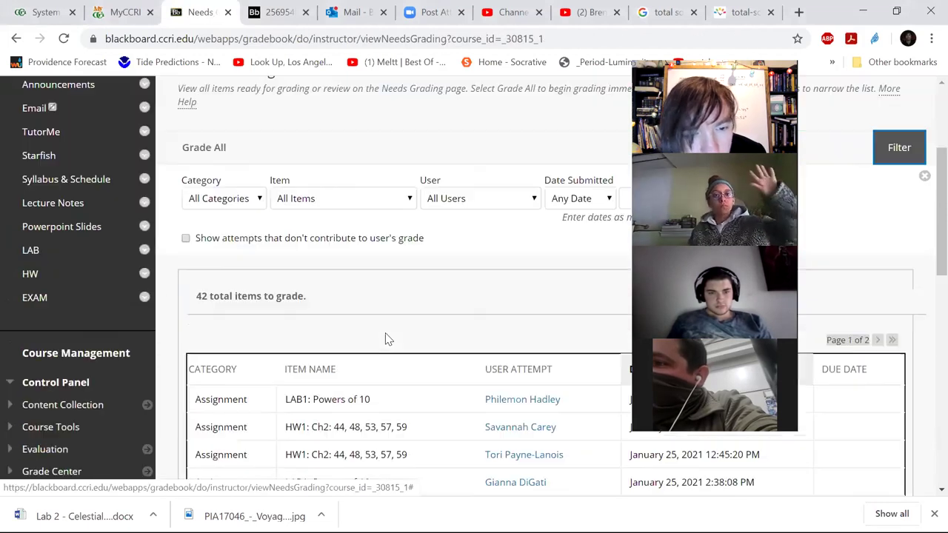
scroll(404, 340, "down", 4)
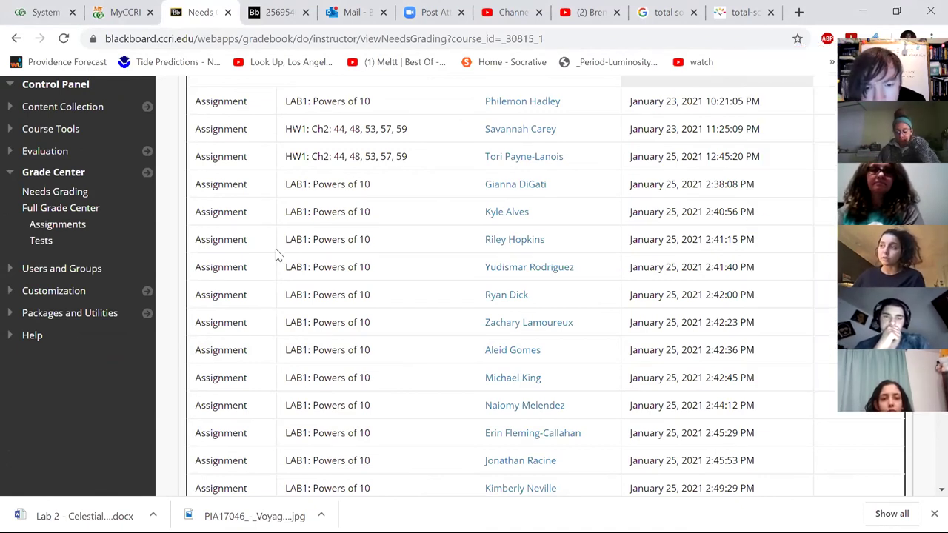
scroll(534, 300, "down", 5)
scroll(534, 300, "up", 7)
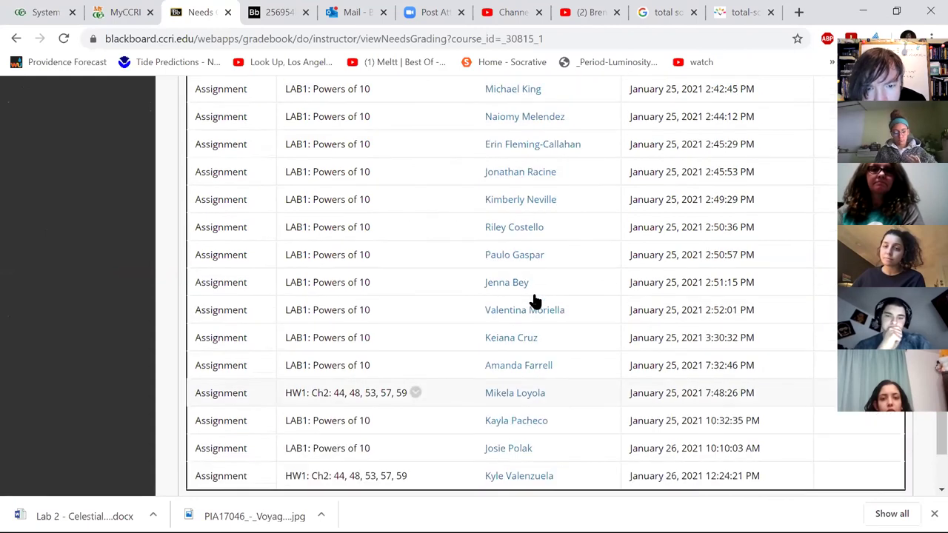
scroll(526, 333, "down", 2)
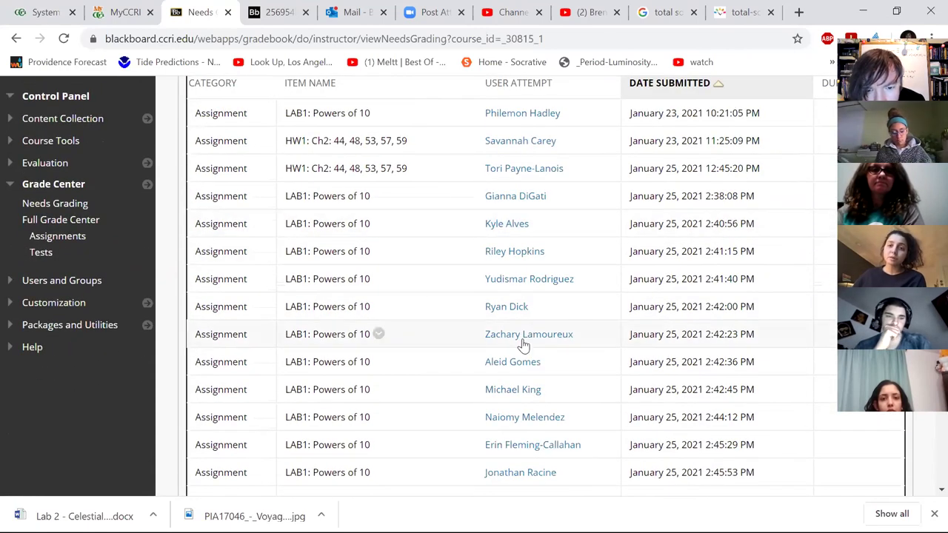
scroll(534, 316, "up", 2)
scroll(535, 316, "down", 3)
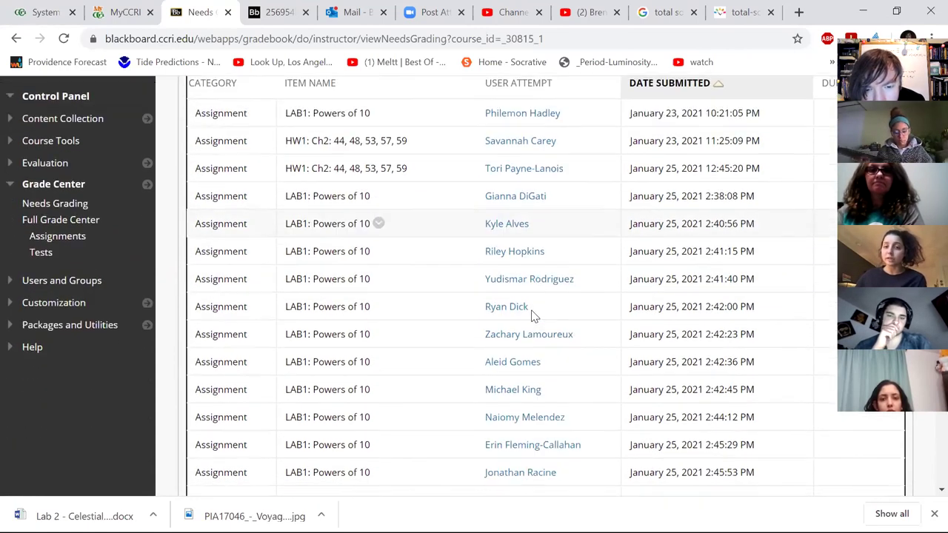
scroll(532, 315, "down", 5)
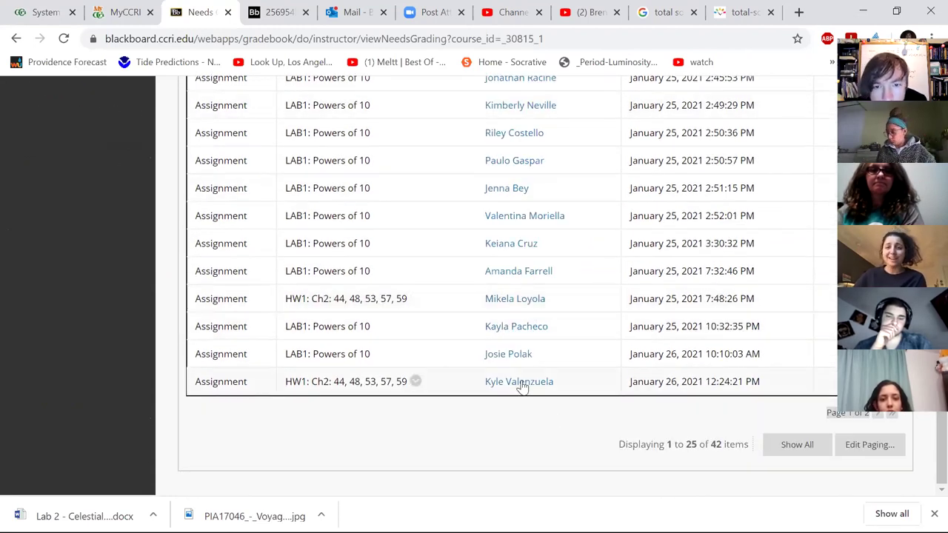
Reload the Needs Grading list and show all of its items on a single page.
key("F5")
scroll(24, 314, "down", 4)
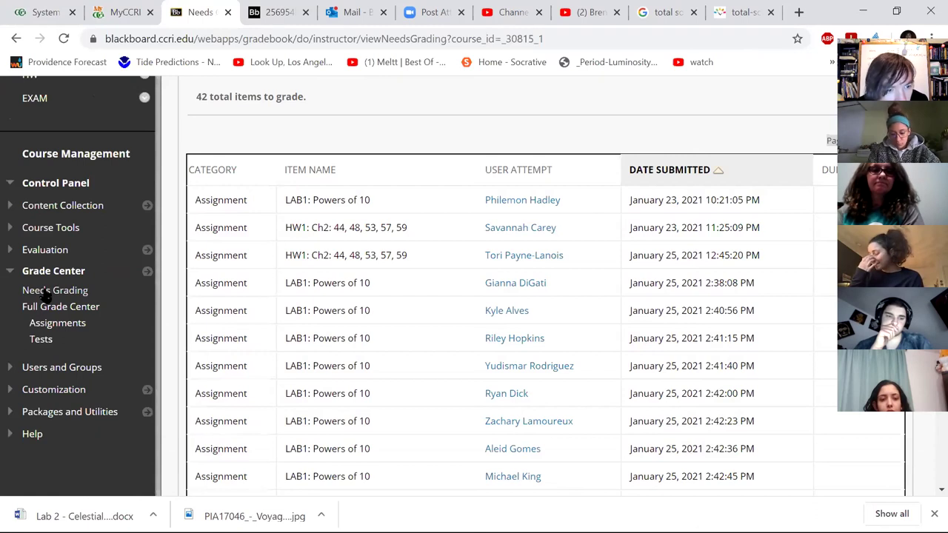
left_click(46, 291)
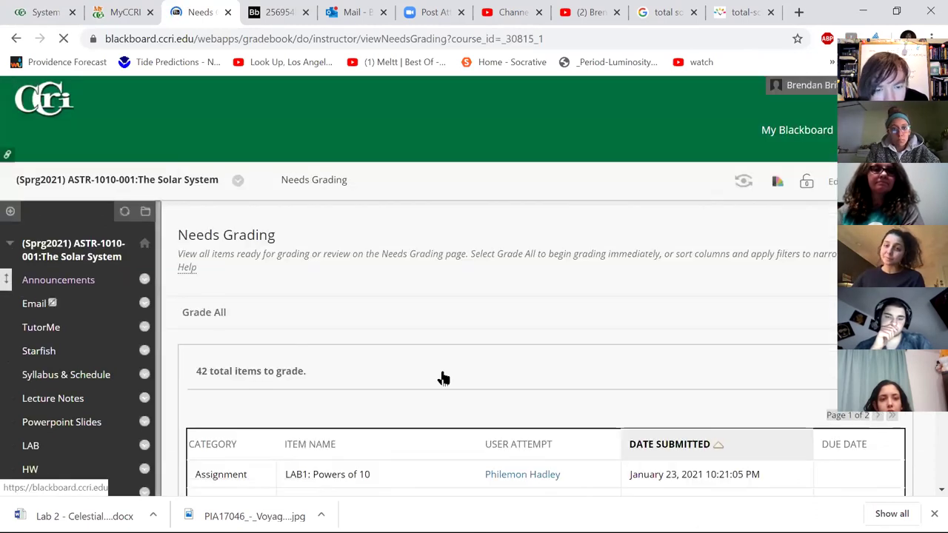
scroll(439, 377, "down", 1)
scroll(439, 377, "down", 3)
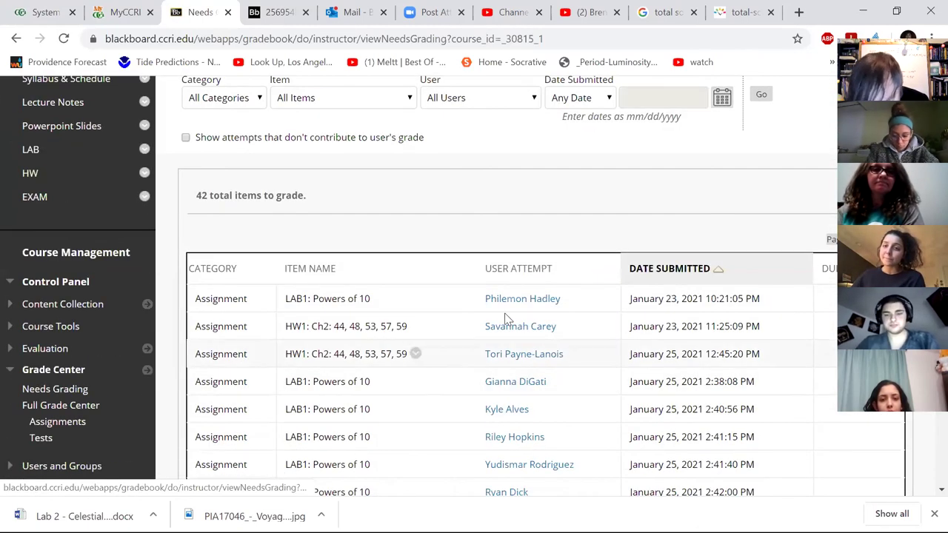
scroll(492, 355, "down", 3)
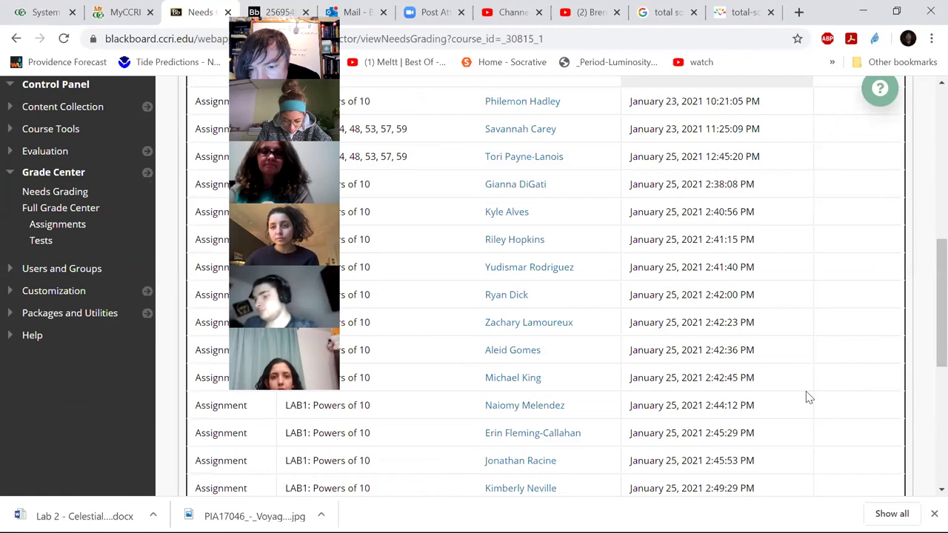
scroll(799, 429, "down", 6)
left_click(797, 451)
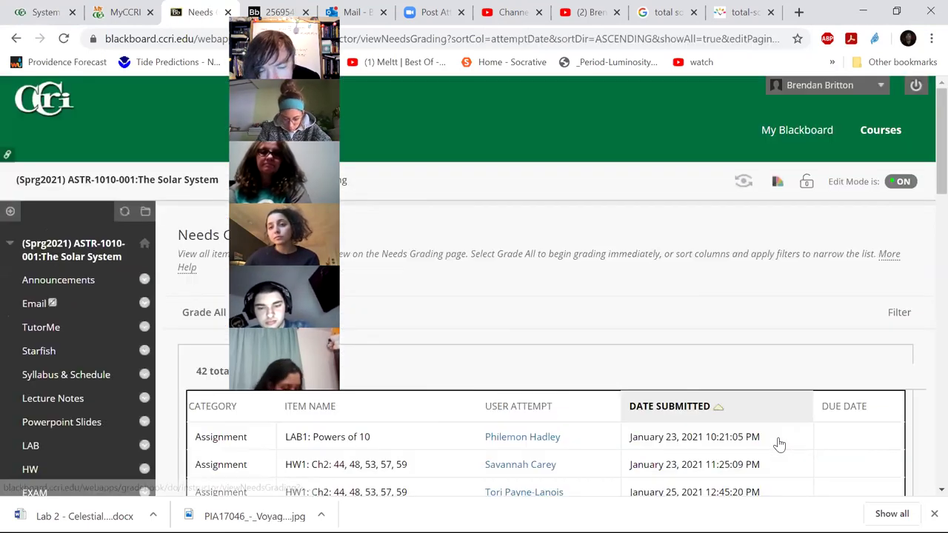
Open the most recently submitted HW1: Ch2 attempt, dated January 27, 2021 3:32:41 PM, for grading.
scroll(494, 265, "down", 3)
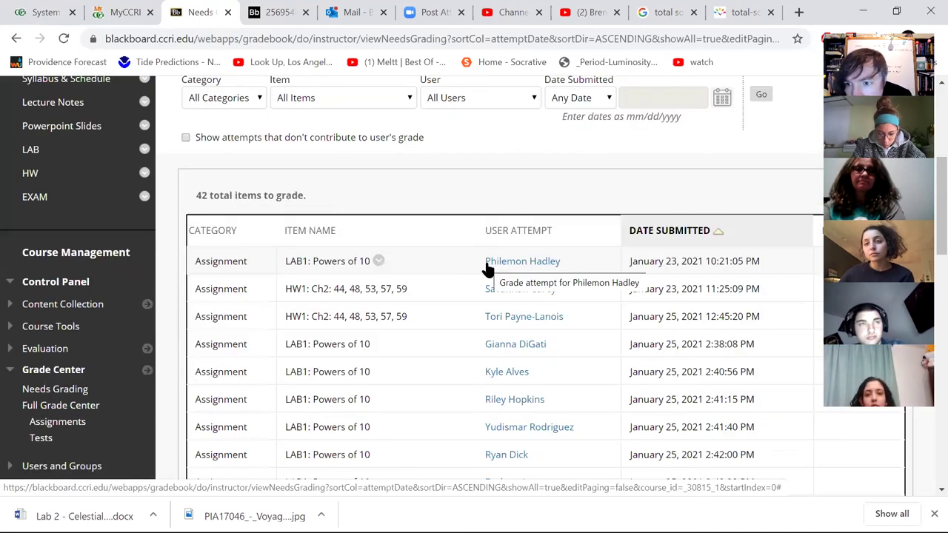
scroll(481, 276, "down", 6)
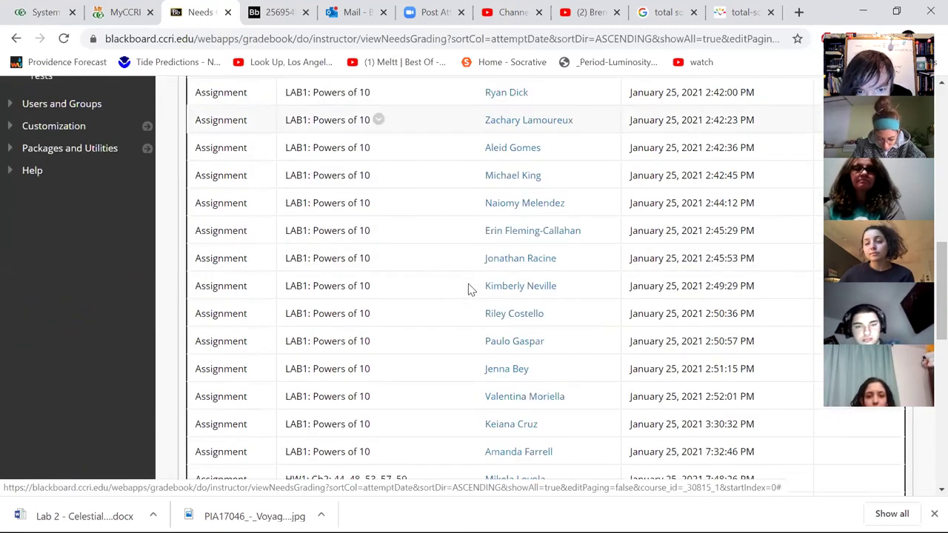
scroll(452, 287, "down", 5)
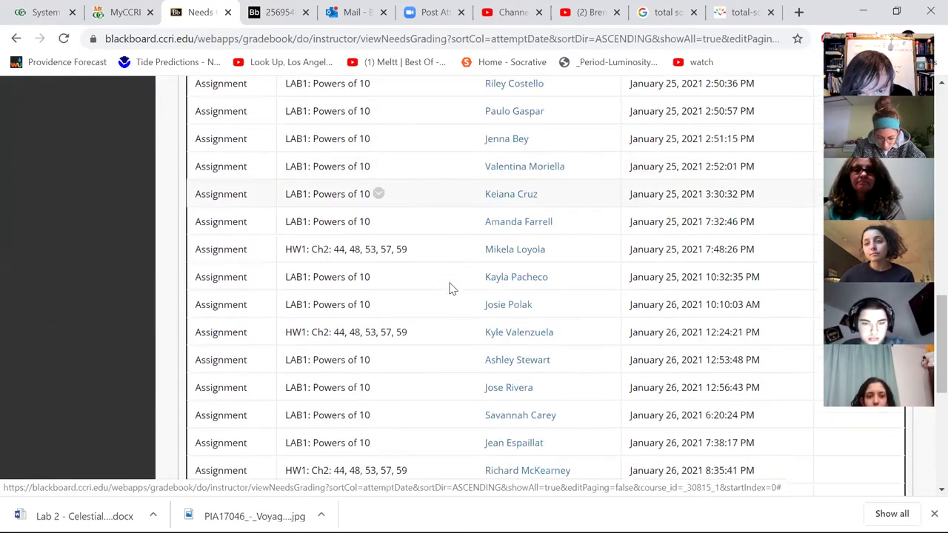
scroll(451, 287, "down", 3)
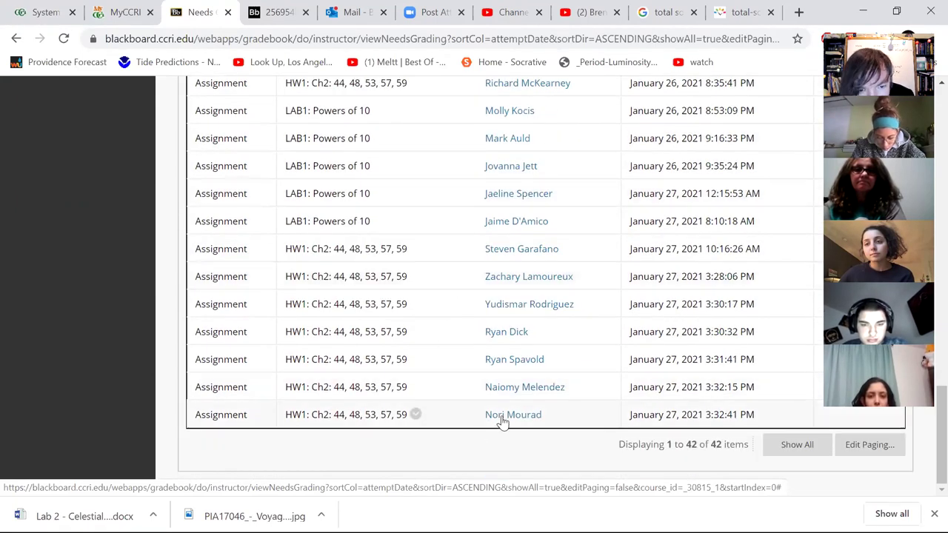
left_click(502, 418)
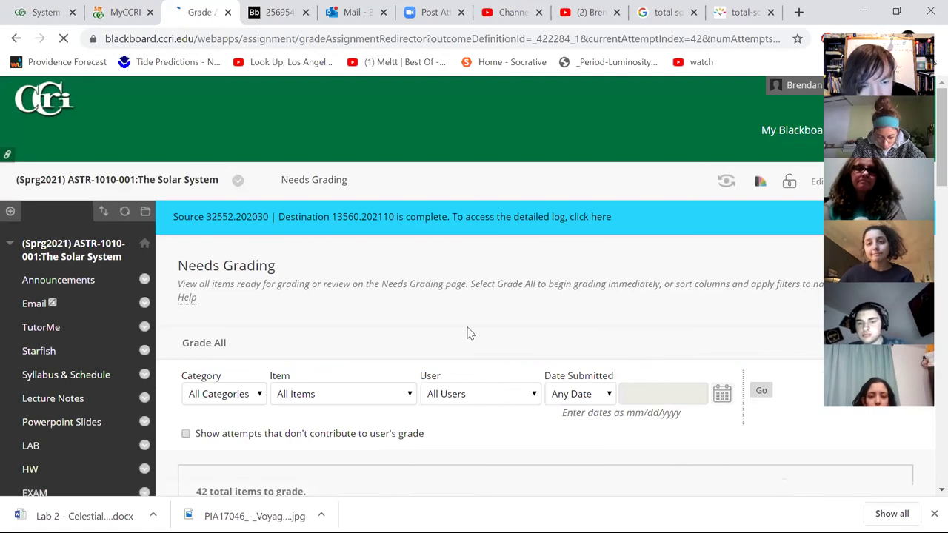
scroll(477, 332, "down", 2)
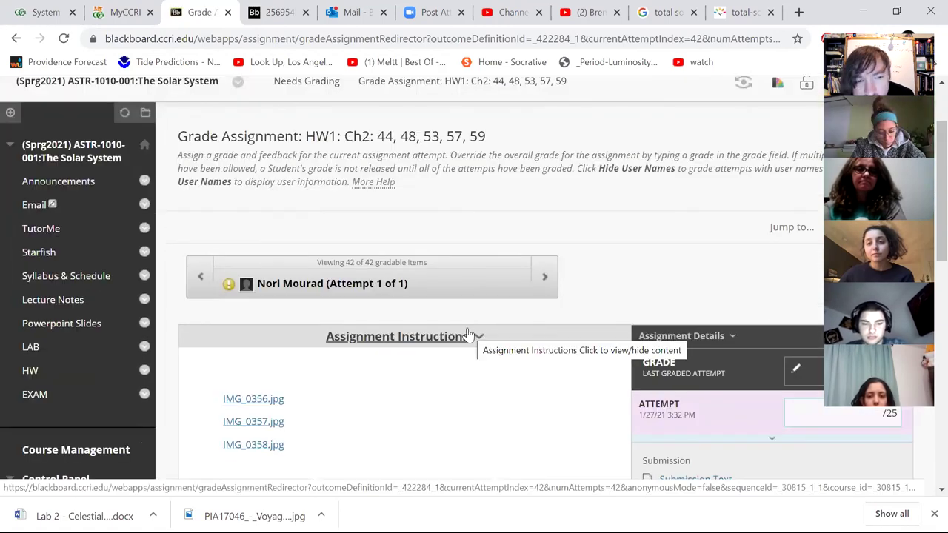
scroll(466, 328, "down", 1)
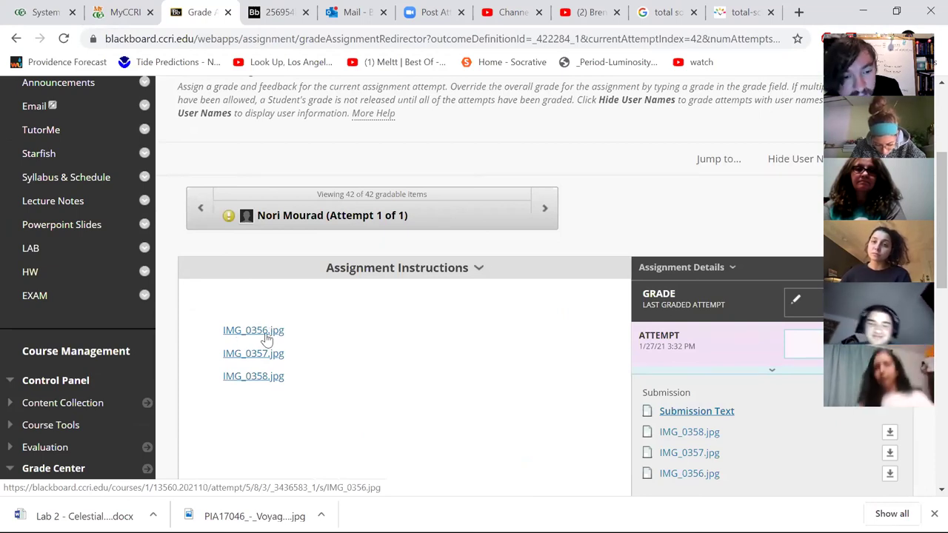
Examine the handwritten answers to problems 44 and 48 in IMG_0356.jpg, then return to the attempt and reload it.
left_click(267, 337)
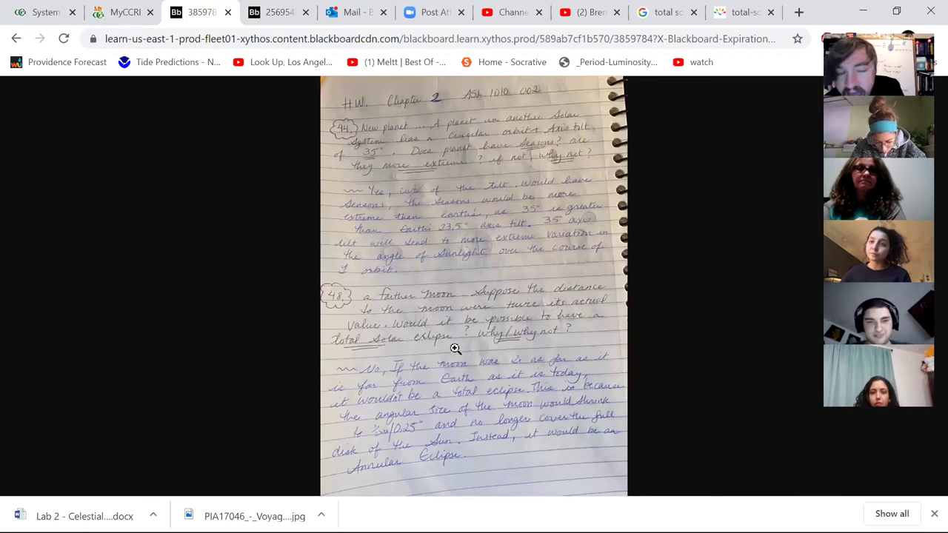
left_click(16, 38)
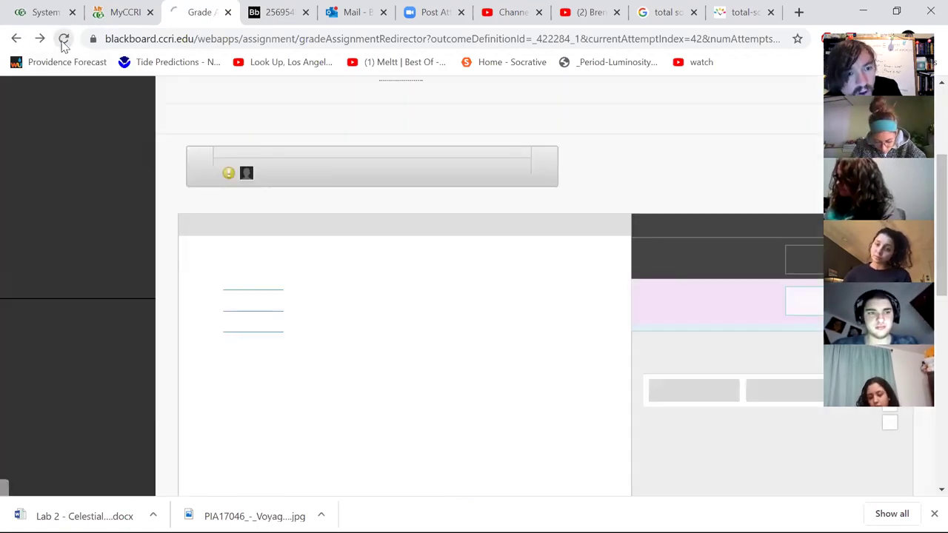
left_click(64, 40)
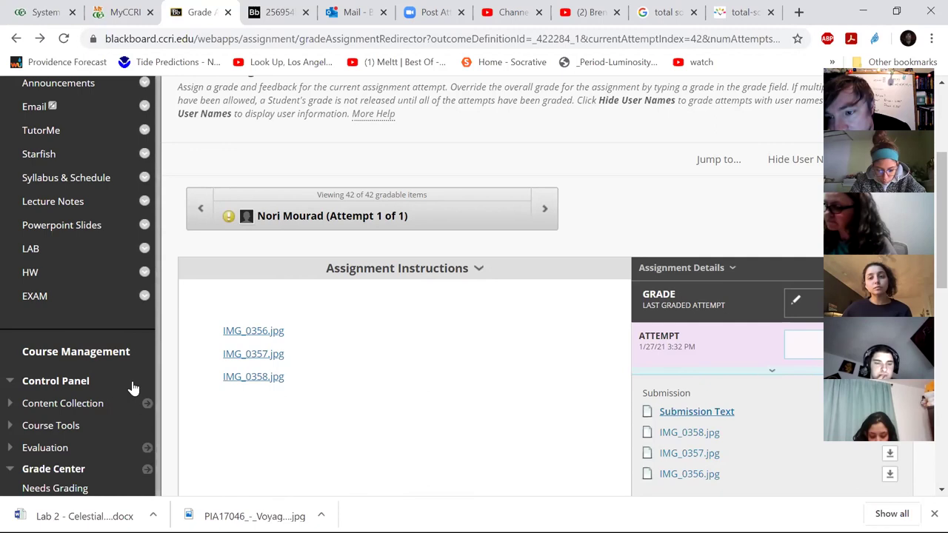
Examine the homework pages in IMG_0357.jpg and IMG_0358.jpg, returning to the attempt after each one.
left_click(246, 357)
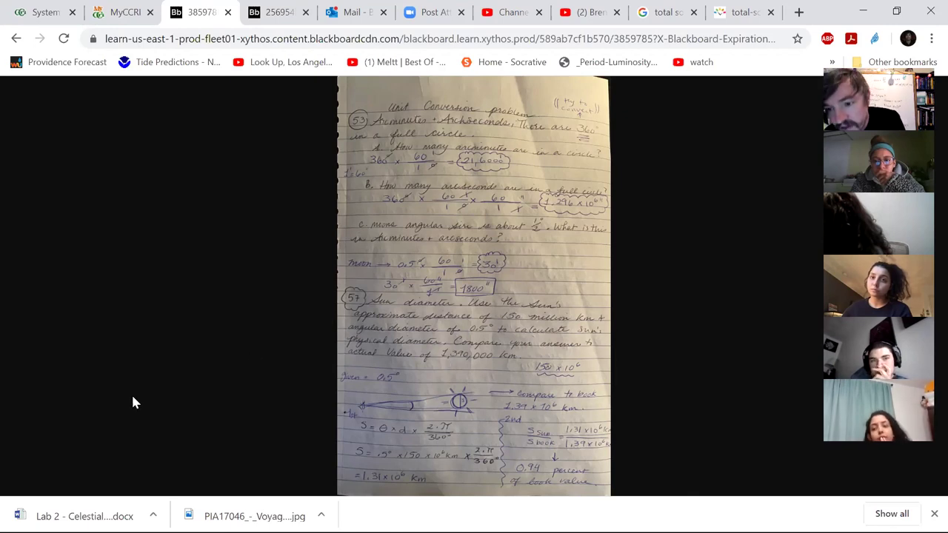
left_click(16, 39)
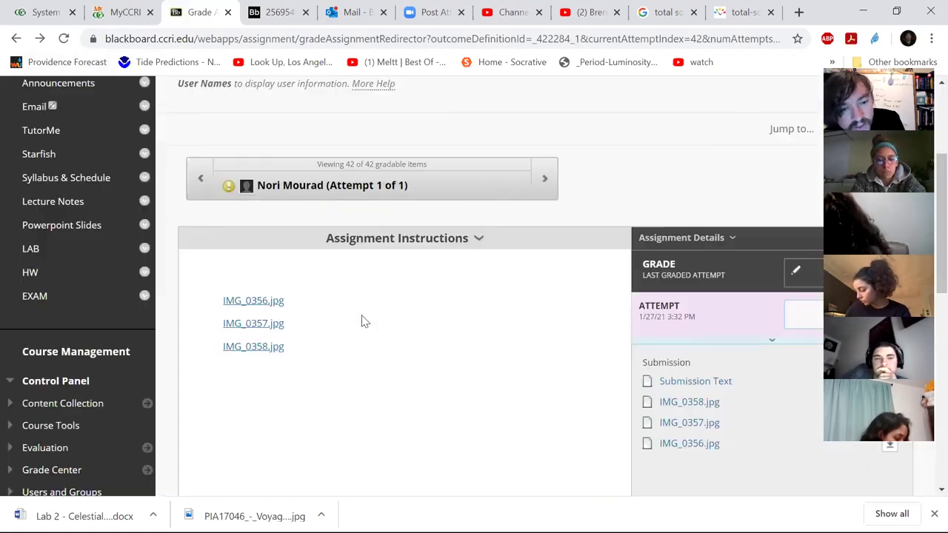
left_click(249, 381)
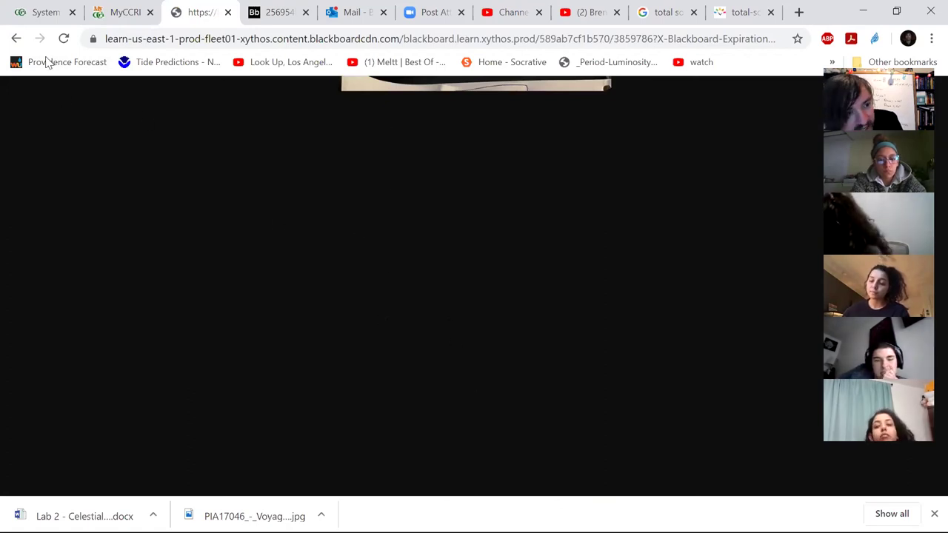
left_click(16, 38)
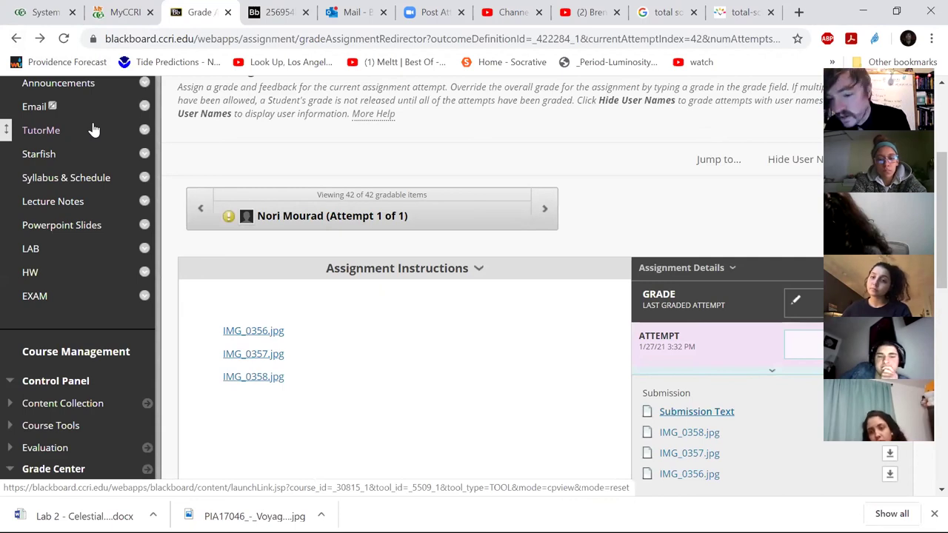
Try to advance from the opened HW1 attempt to the next gradable item.
left_click(544, 211)
left_click(547, 216)
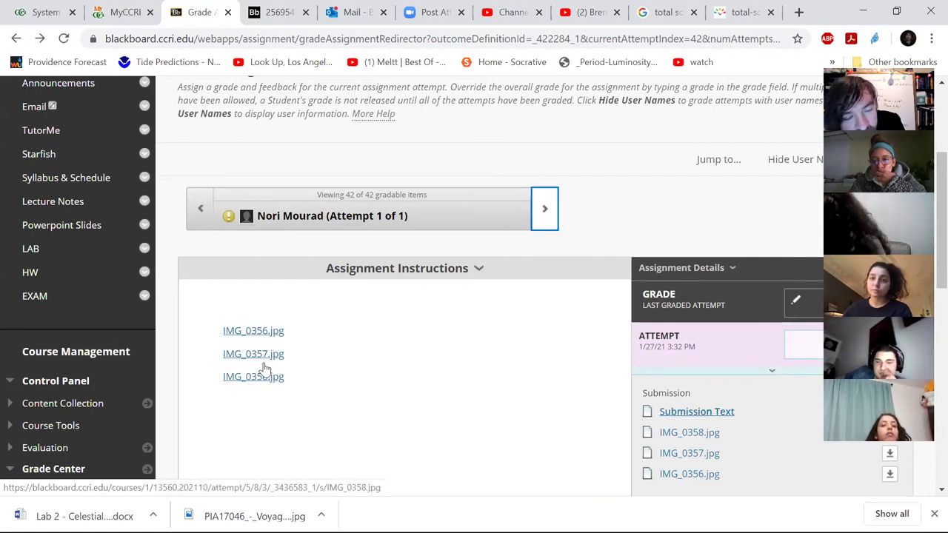
left_click(545, 213)
left_click(535, 224)
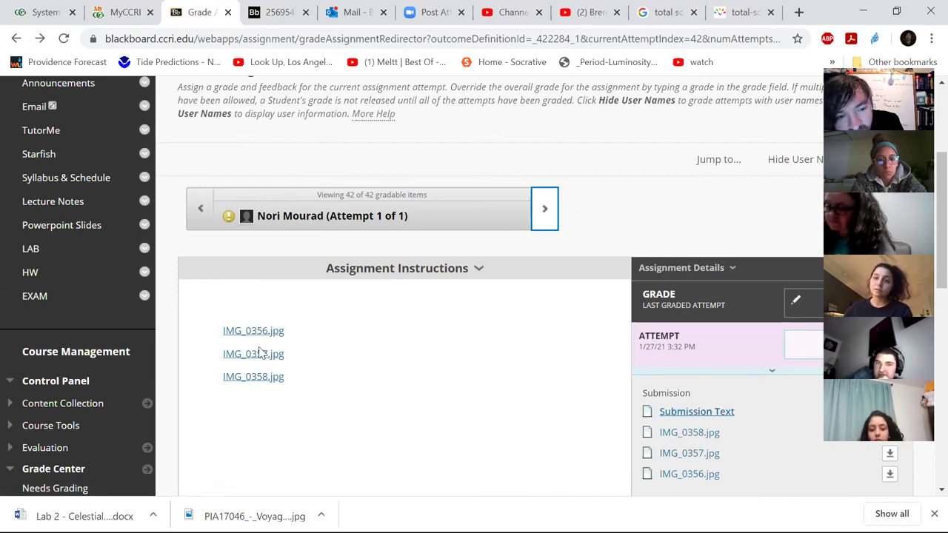
left_click(548, 214)
left_click(545, 215)
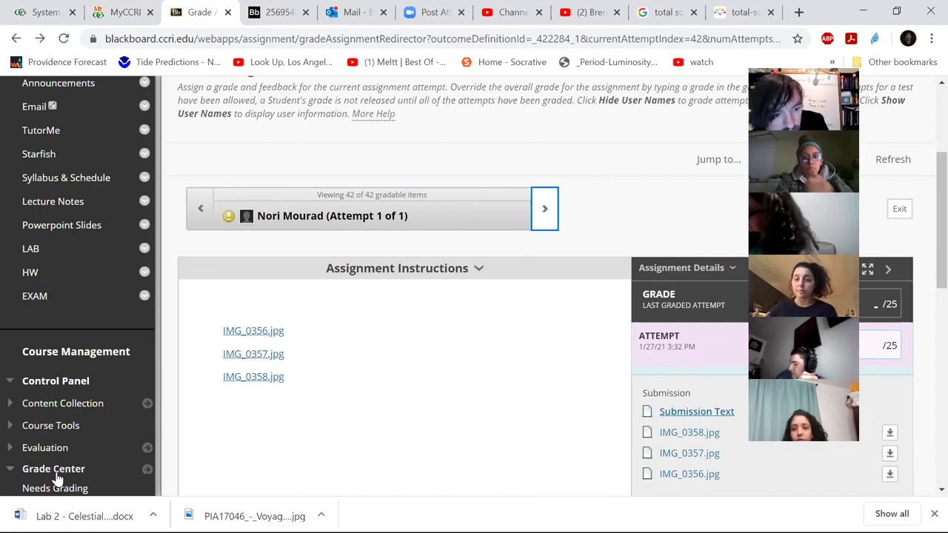
Leave the HW1 attempt and reopen the Needs Grading list to load newly submitted items.
scroll(57, 474, "down", 2)
left_click(58, 390)
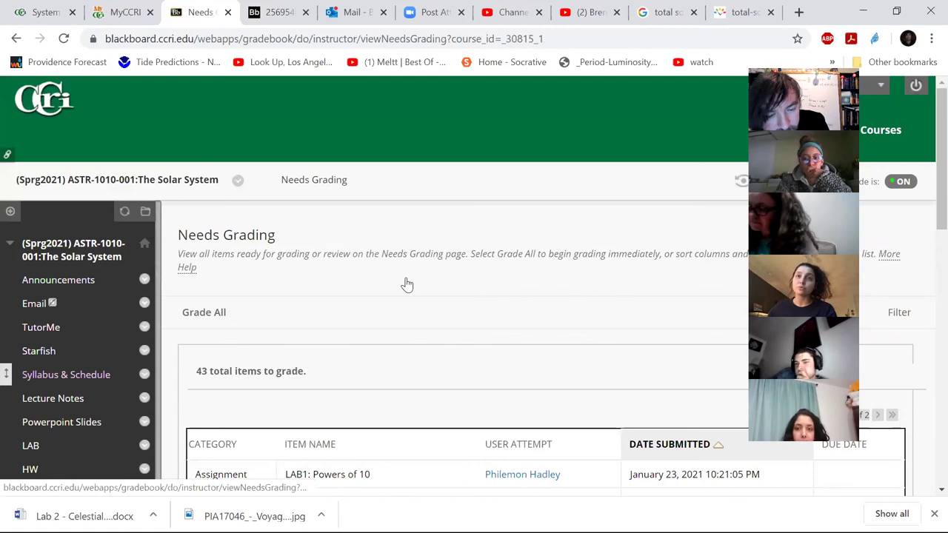
scroll(406, 279, "down", 2)
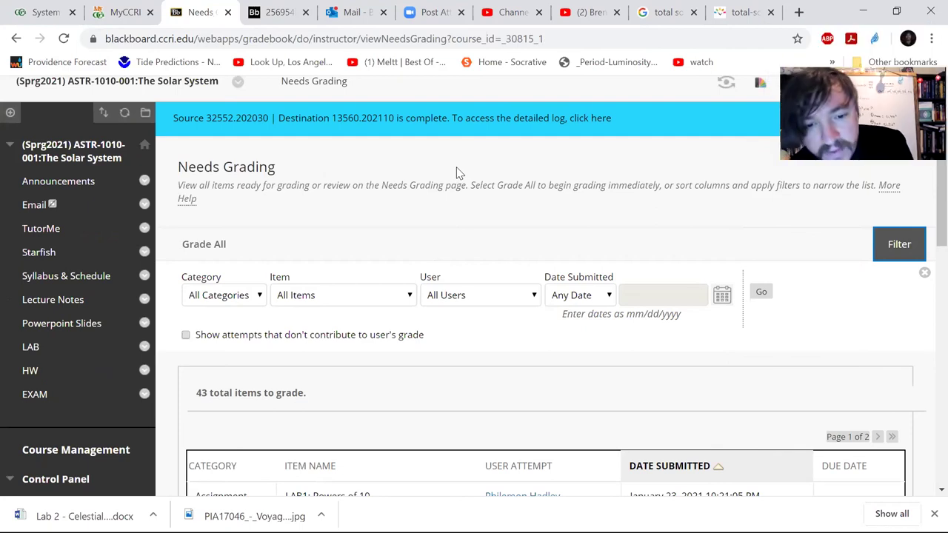
Scan the first page of the reloaded grading list, checking item names, submitters and submission dates.
scroll(666, 298, "down", 5)
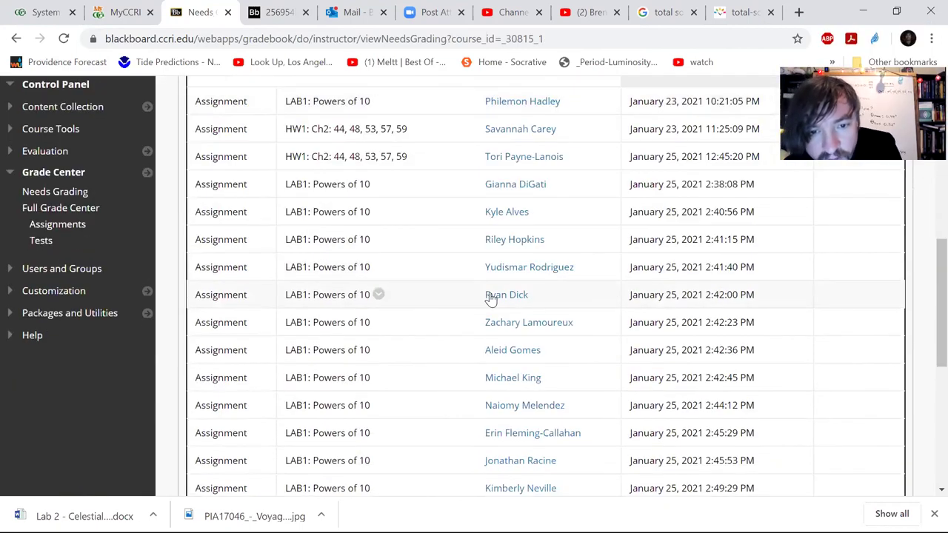
scroll(371, 300, "down", 3)
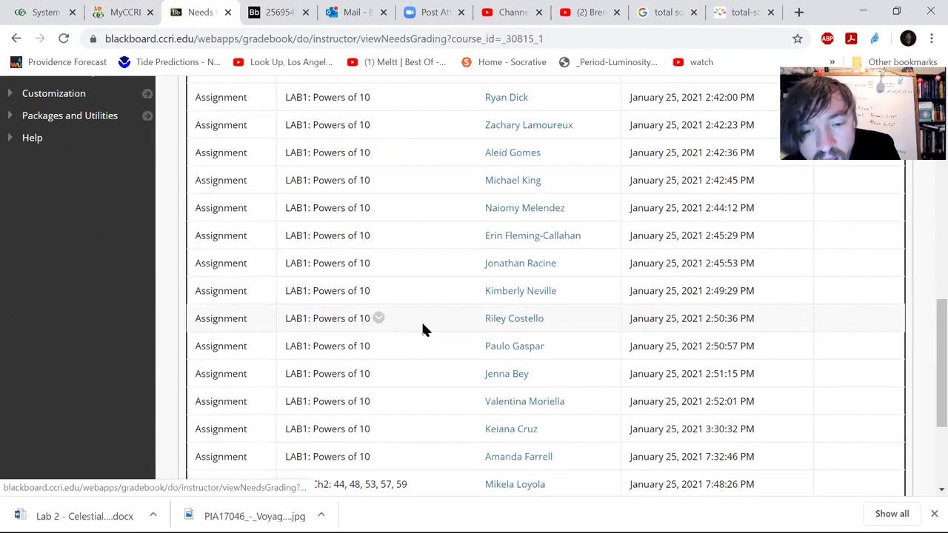
scroll(422, 330, "down", 3)
scroll(422, 329, "up", 4)
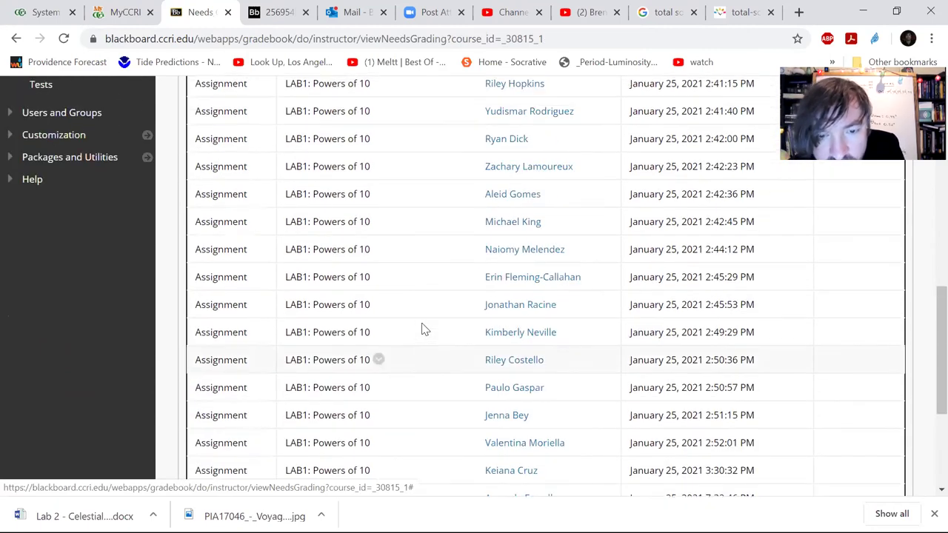
scroll(418, 332, "up", 1)
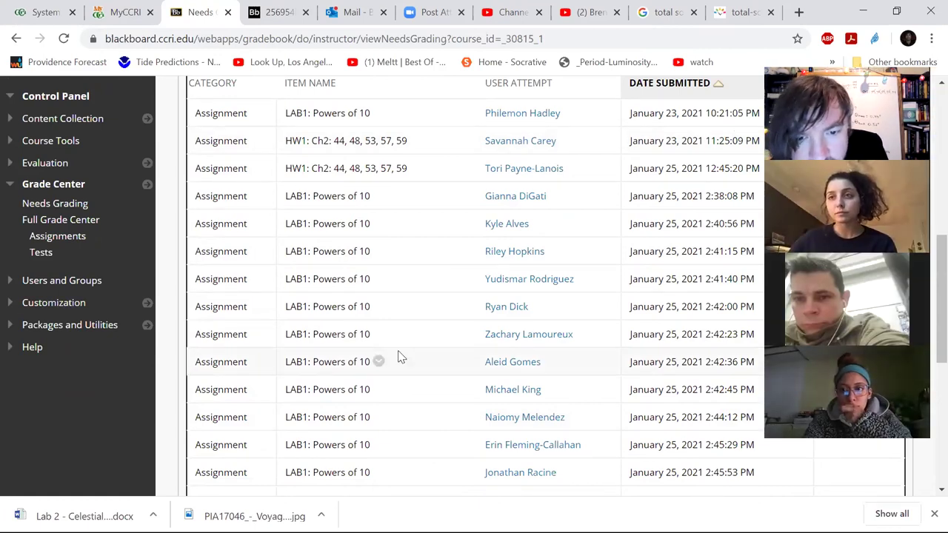
scroll(398, 354, "down", 4)
scroll(398, 356, "down", 1)
scroll(399, 356, "up", 4)
scroll(398, 358, "up", 2)
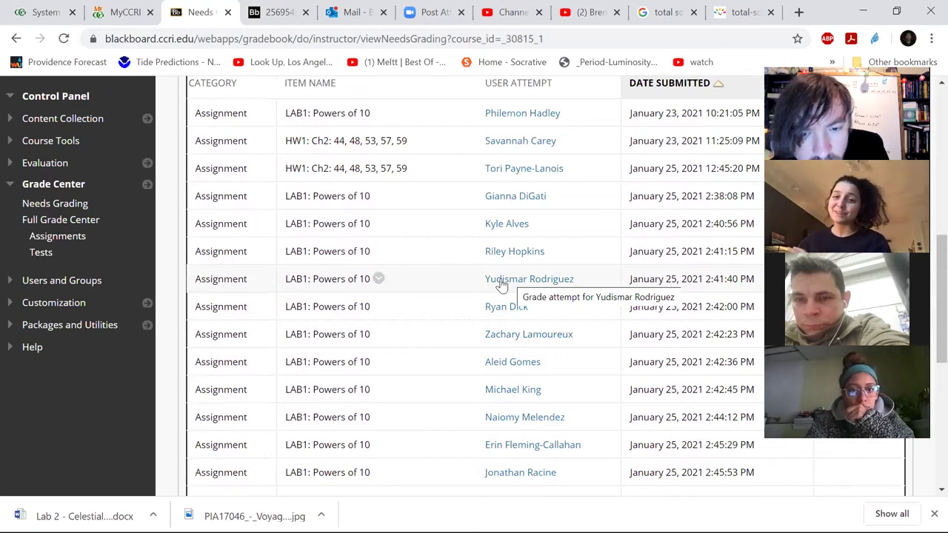
Go to the end of the submissions list and move the meeting's video panel clear of the paging controls.
scroll(502, 284, "down", 8)
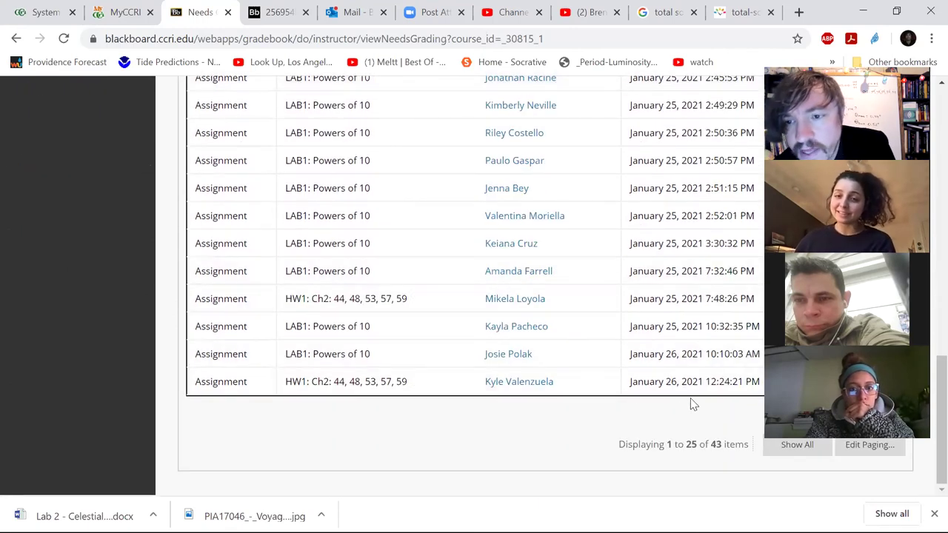
left_click_drag(774, 157, 738, 114)
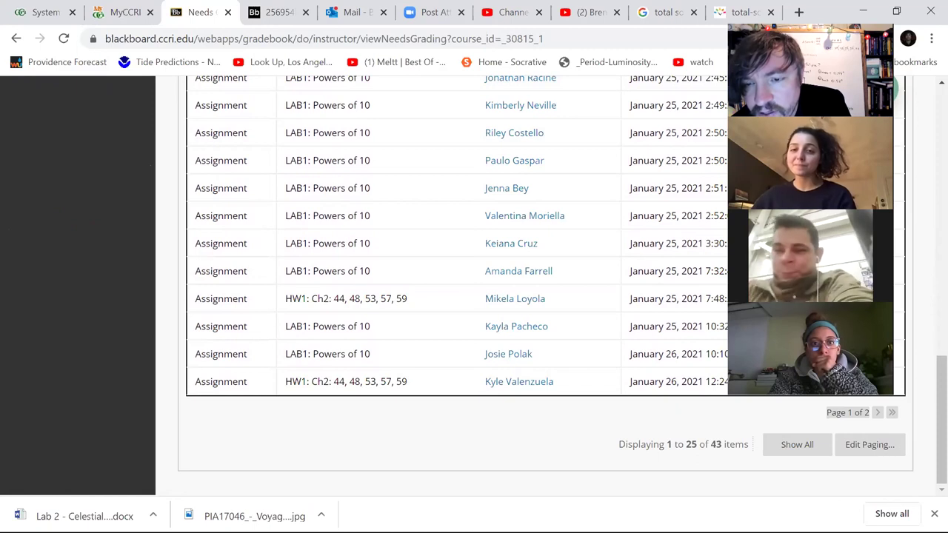